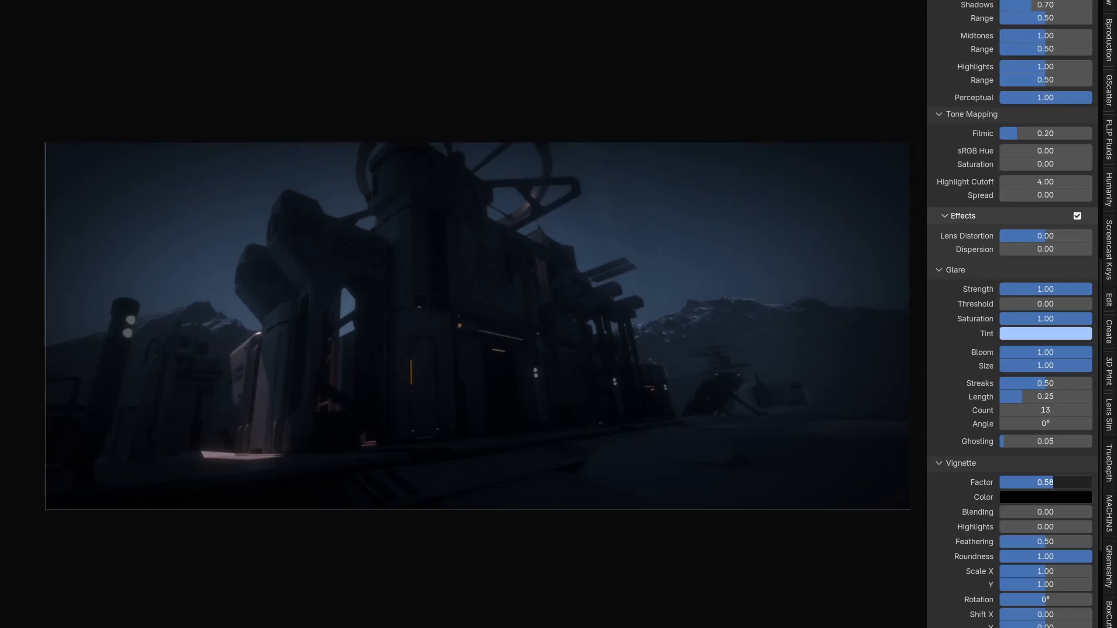
# Set the vignette factor to 0.45 and the film grain to 0.30 for the night building render.
pyautogui.click(1013, 483)
pyautogui.click(979, 465)
pyautogui.click(979, 465)
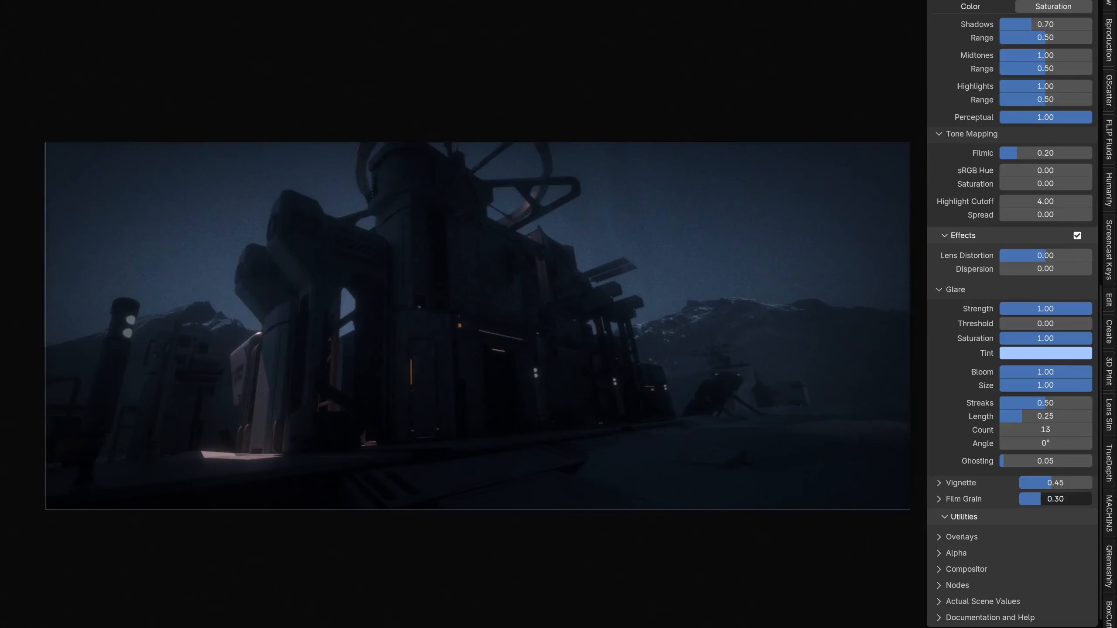
# Set the exposure of the night building render to -4.
pyautogui.scroll(15, 970, 461)
pyautogui.click(1019, 81)
pyautogui.write('-5')
pyautogui.press('Return')
pyautogui.click(1018, 81)
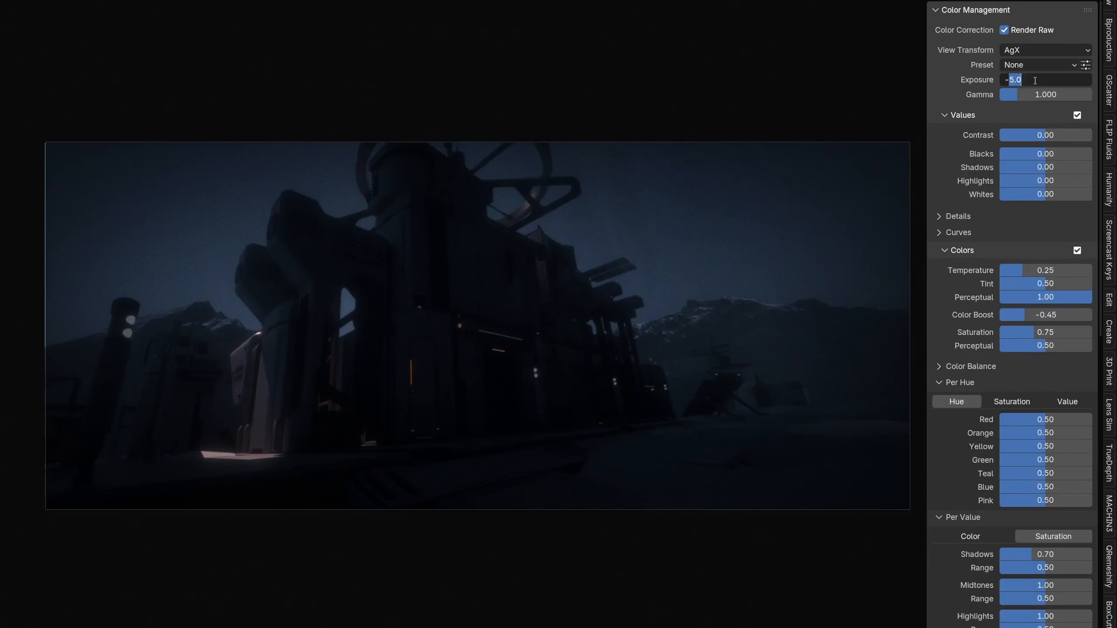
pyautogui.write('-4')
pyautogui.press('Return')
pyautogui.click(1021, 82)
pyautogui.write('-4.0')
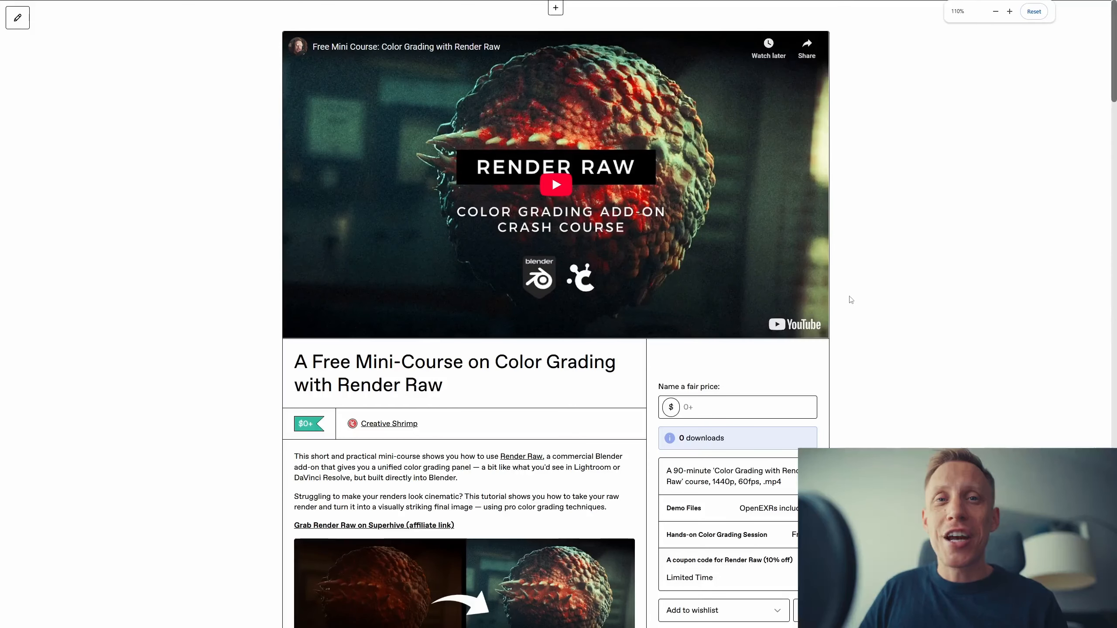
# Switch to the browser and read the Render Raw mini-course page down to the demo files section.
pyautogui.scroll(-3, 848, 296)
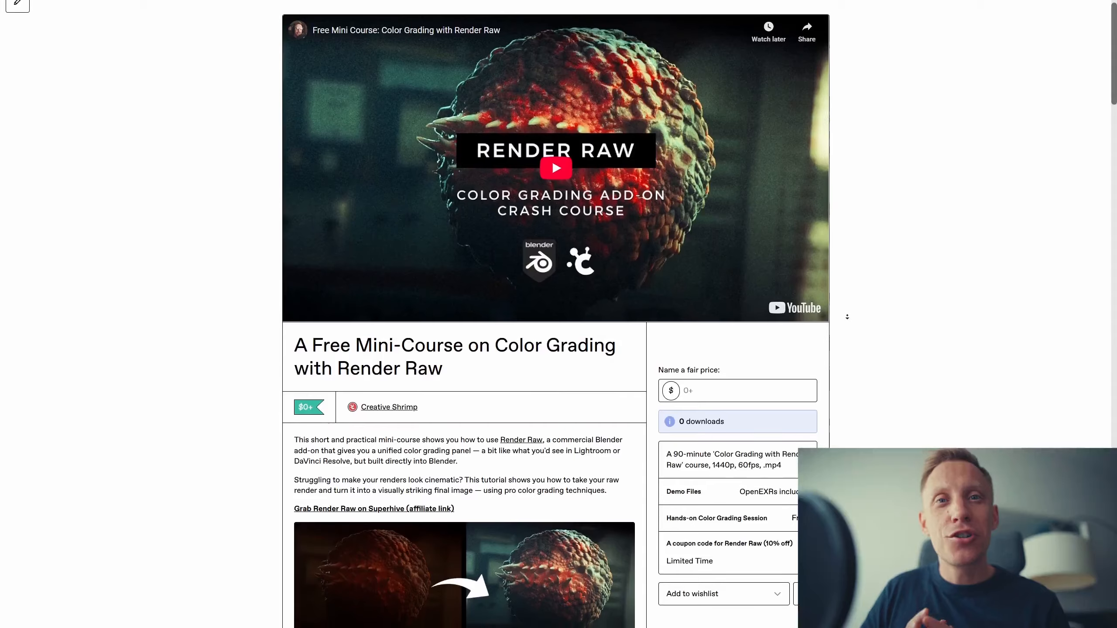
pyautogui.scroll(-4, 846, 319)
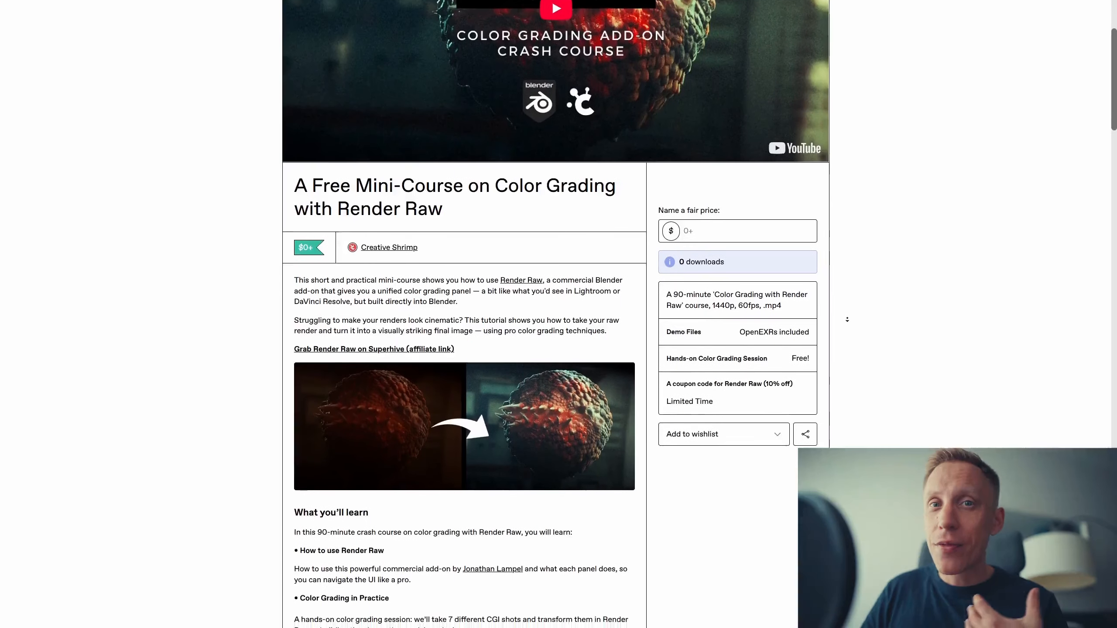
pyautogui.scroll(-6, 846, 329)
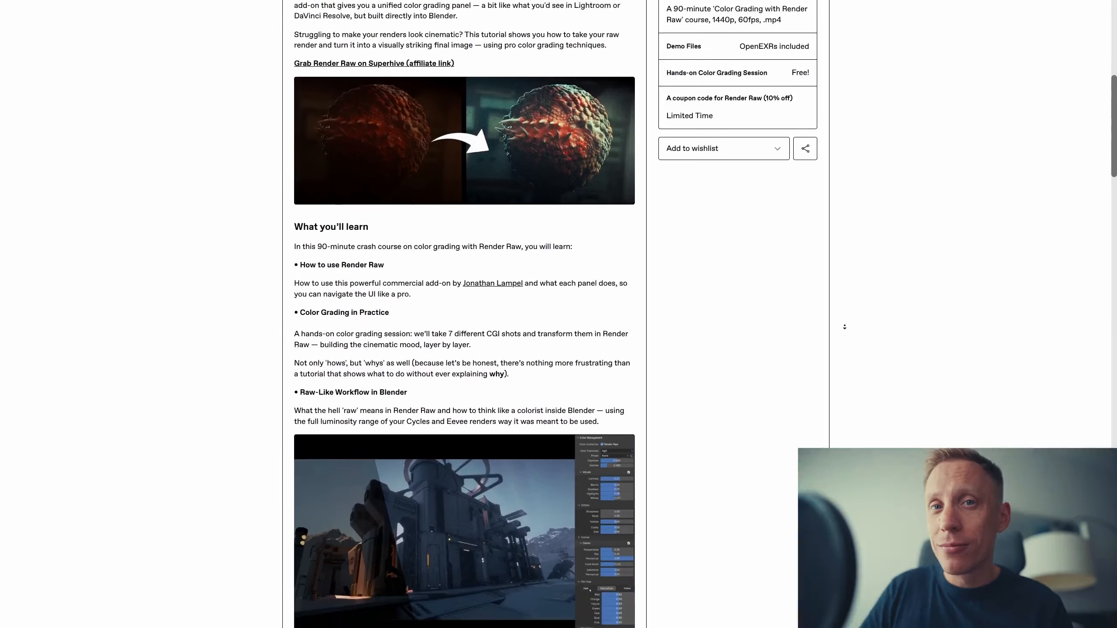
pyautogui.scroll(-6, 847, 315)
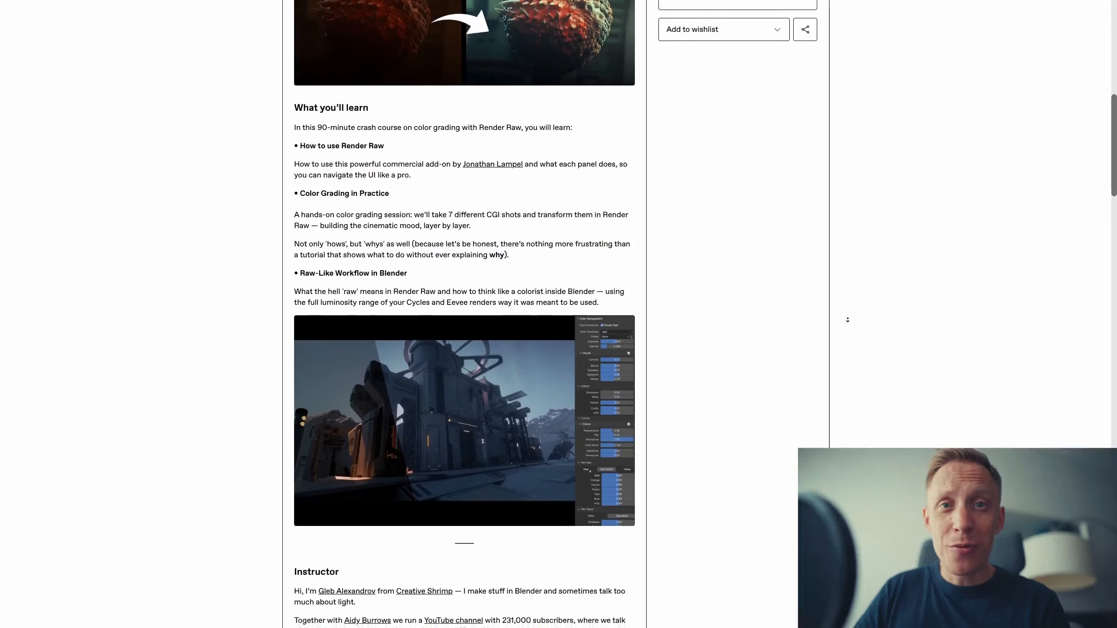
pyautogui.scroll(-5, 847, 338)
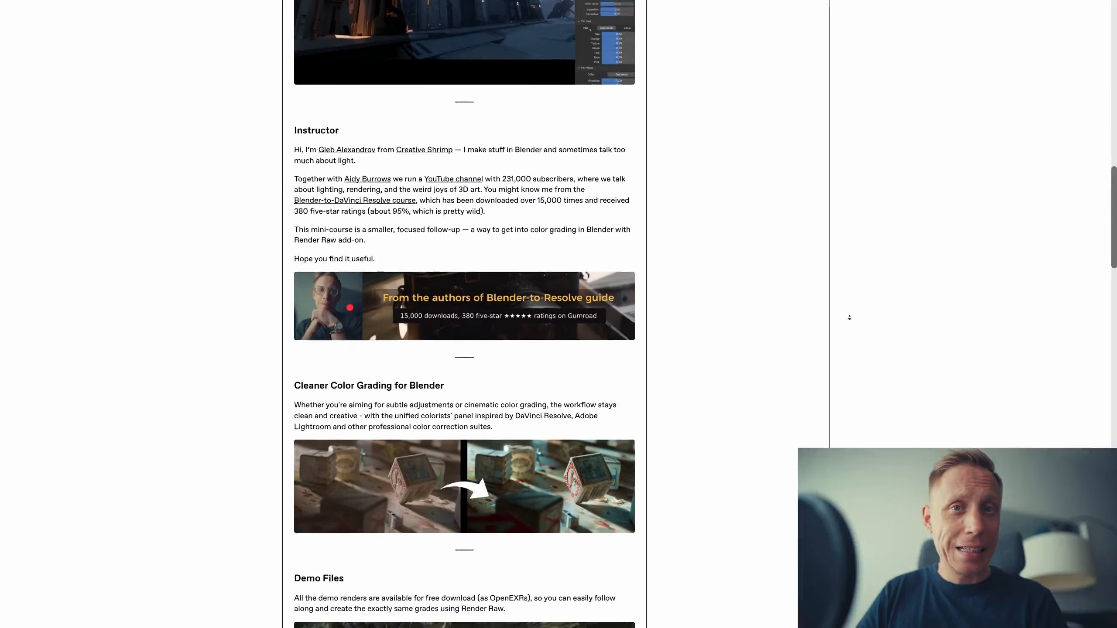
pyautogui.scroll(-3, 851, 311)
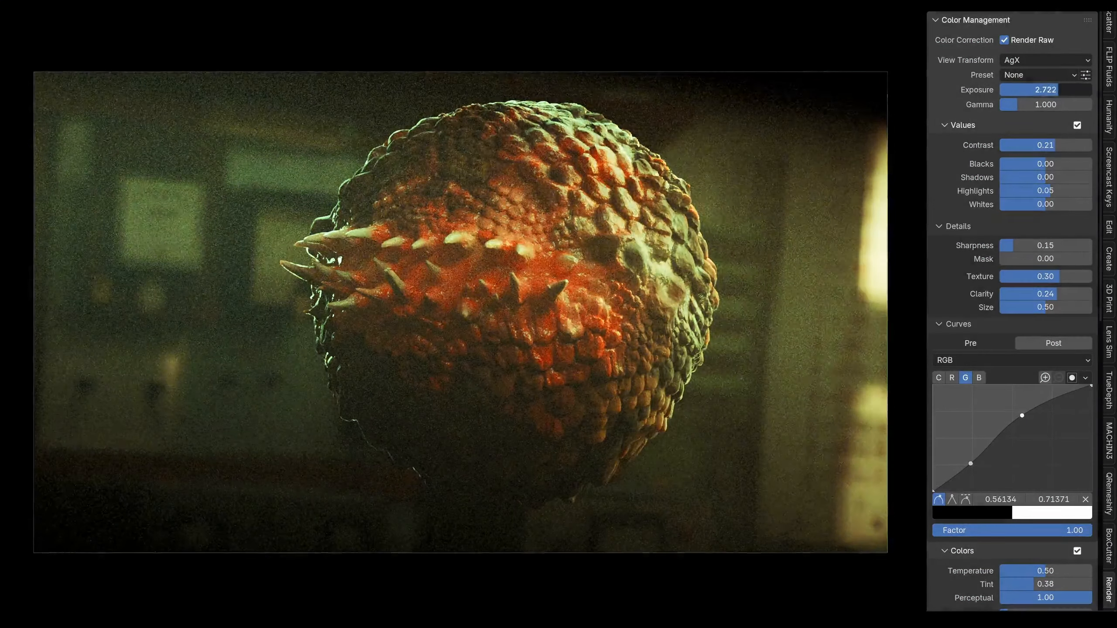
pyautogui.scroll(-10, 1011, 308)
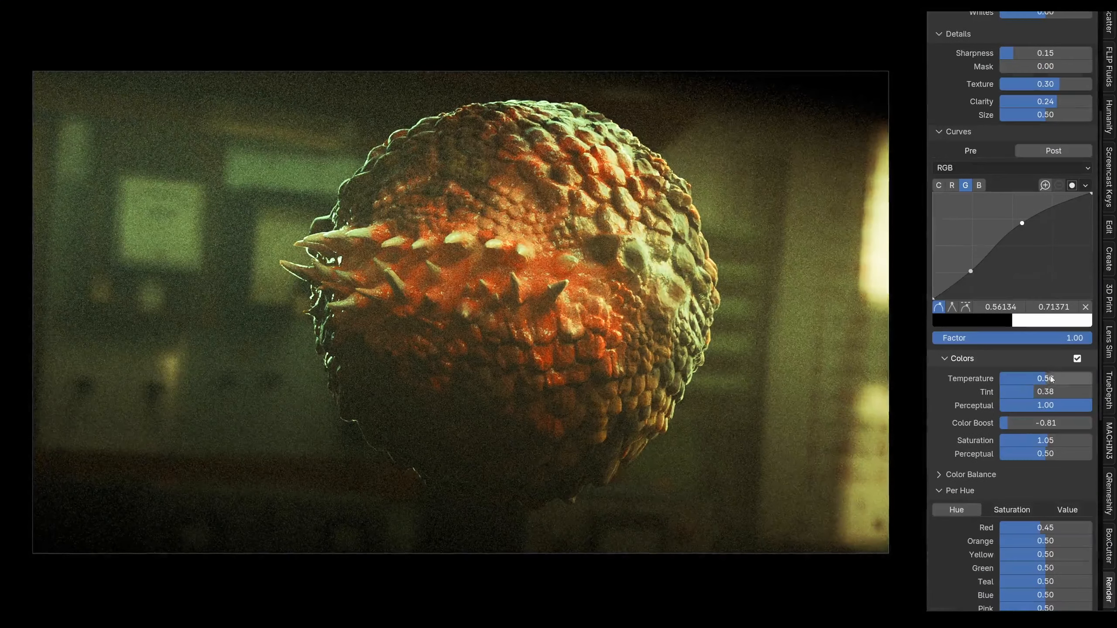
pyautogui.scroll(-6, 1015, 150)
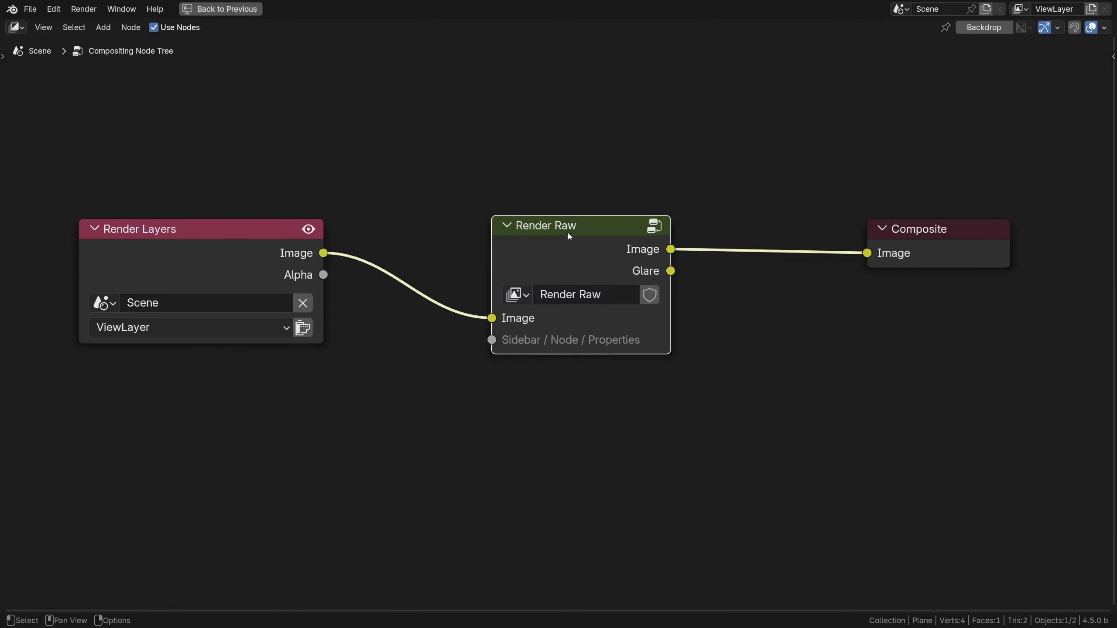
pyautogui.keyDown('ctrl'); pyautogui.moveTo(569, 237); pyautogui.dragTo(588, 225, button='middle'); pyautogui.keyUp('ctrl')
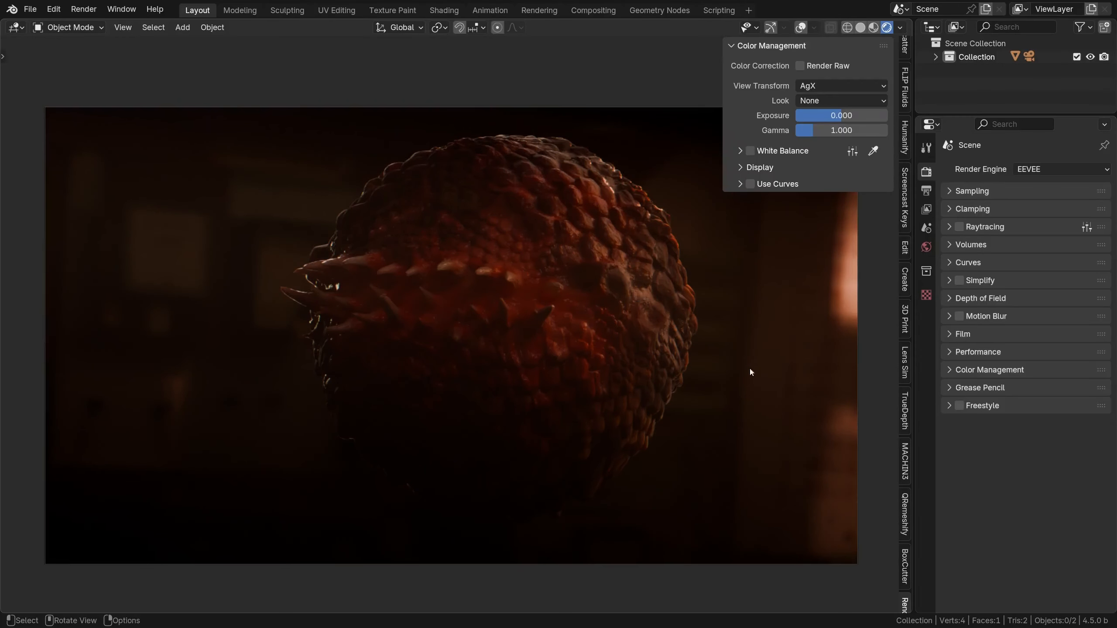
# Enable Render Raw color correction and expand the scene's Color Management render settings.
pyautogui.scroll(-2, 904, 572)
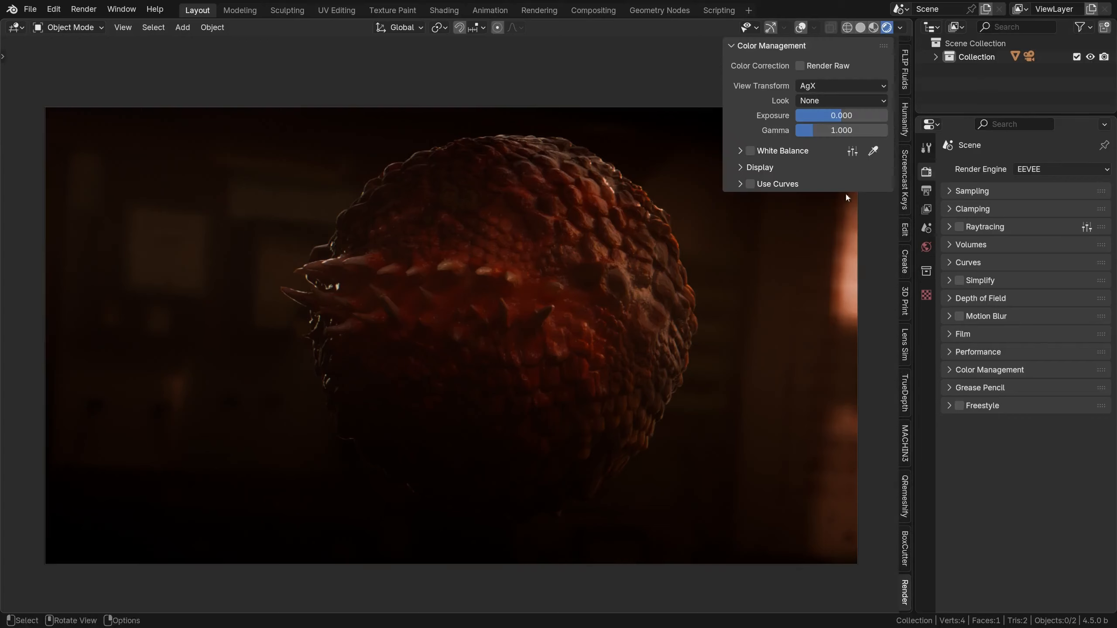
pyautogui.click(799, 66)
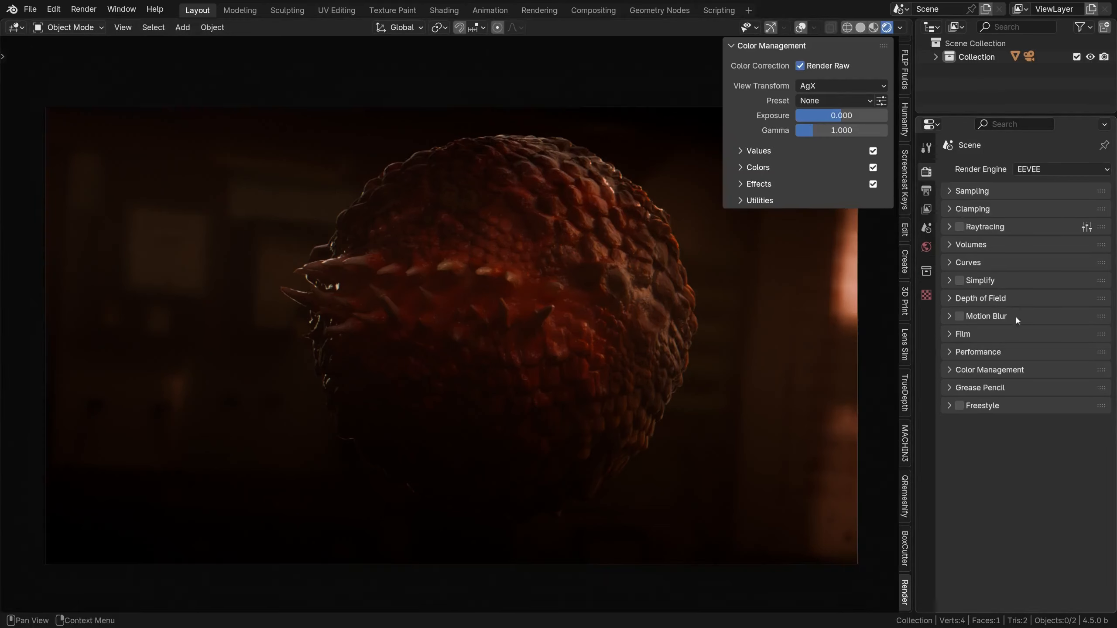
pyautogui.click(990, 369)
pyautogui.scroll(-8, 985, 308)
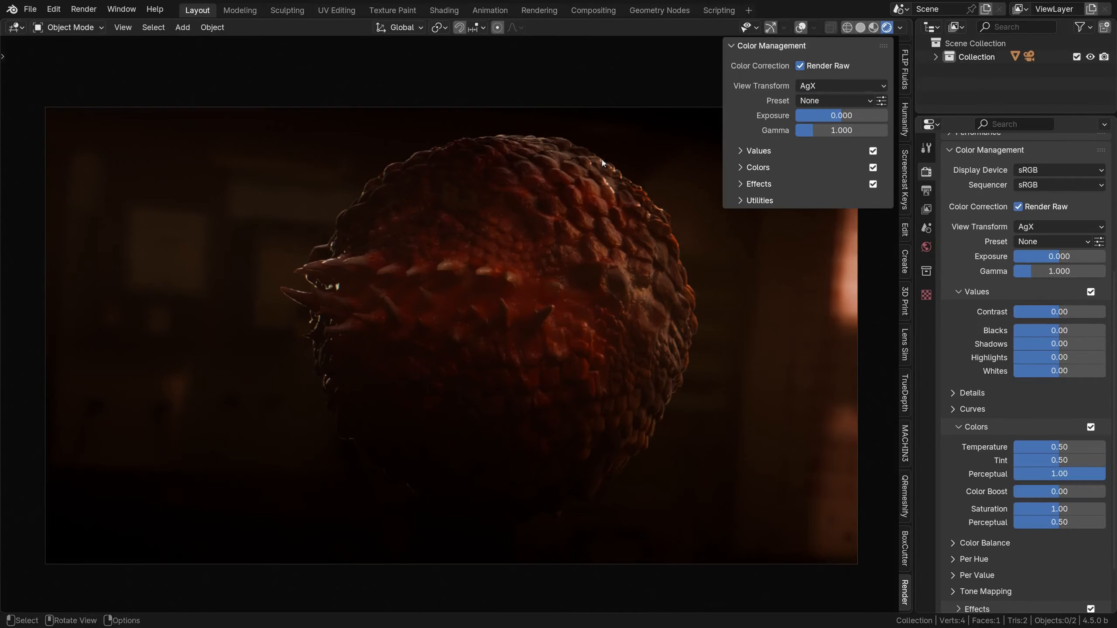
# Maximize the viewport to full screen without the interface and show its sidebar with the color settings.
pyautogui.hotkey('ctrl', 'alt', 'space')
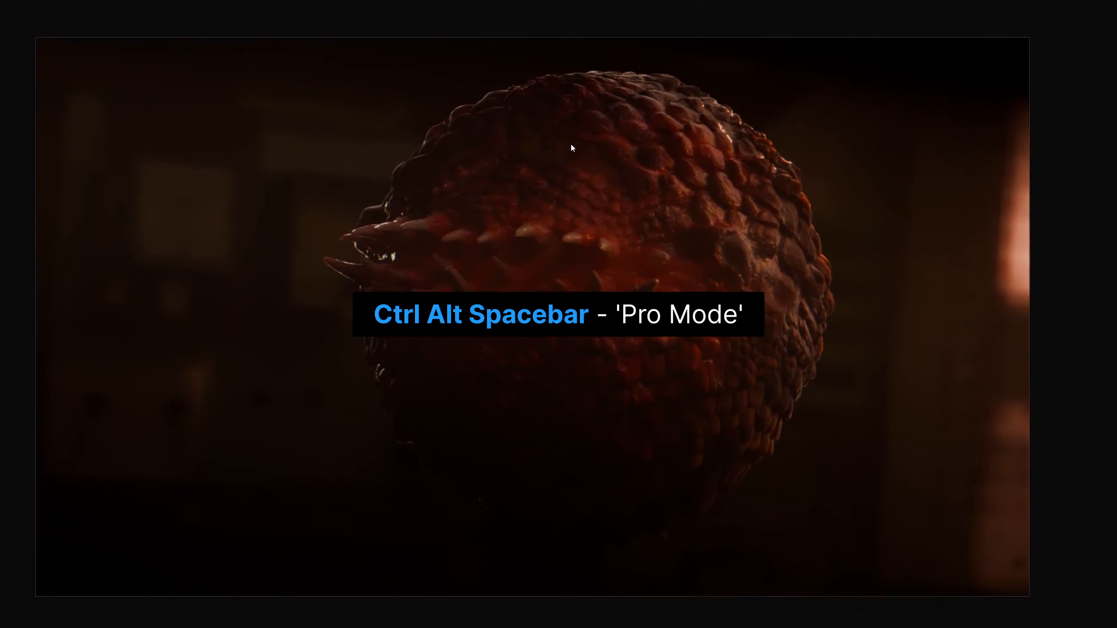
pyautogui.press('n')
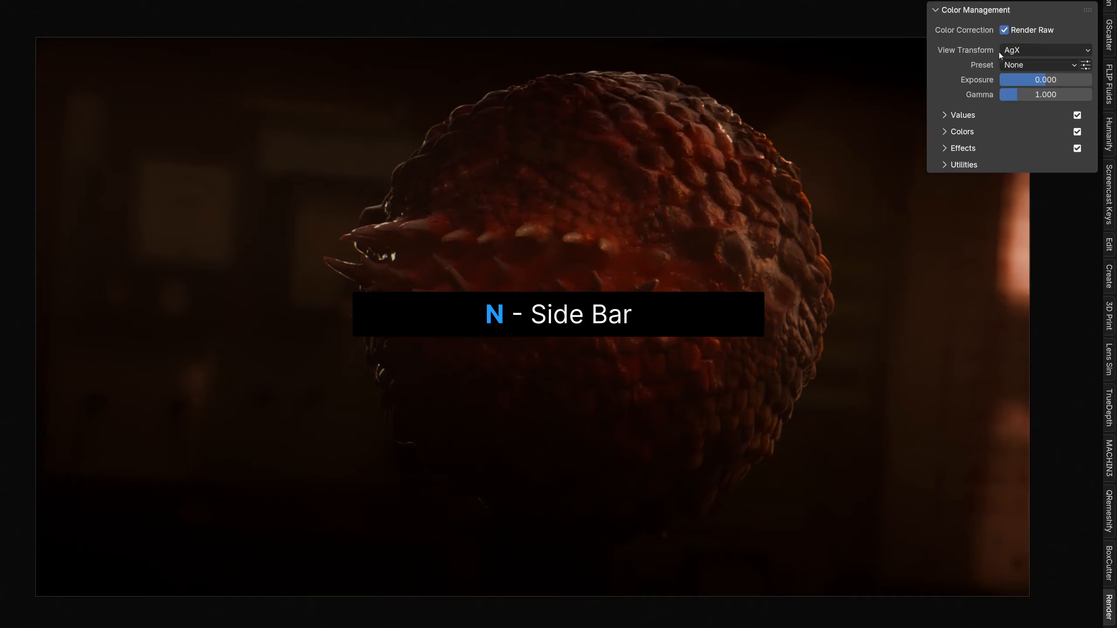
# Try the Filmic view transform with a test exposure change, and return to AgX.
pyautogui.click(1017, 51)
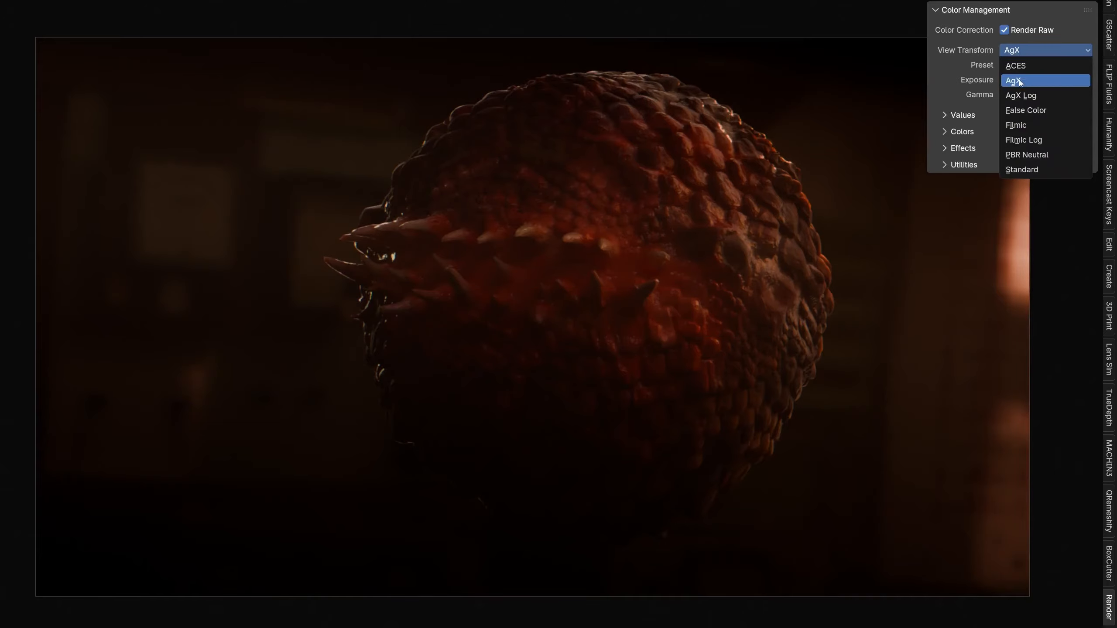
pyautogui.click(1017, 126)
pyautogui.moveTo(1029, 80)
pyautogui.mouseDown()
pyautogui.moveTo(1057, 80)
pyautogui.moveTo(1042, 80)
pyautogui.mouseUp()
pyautogui.rightClick(1042, 80)
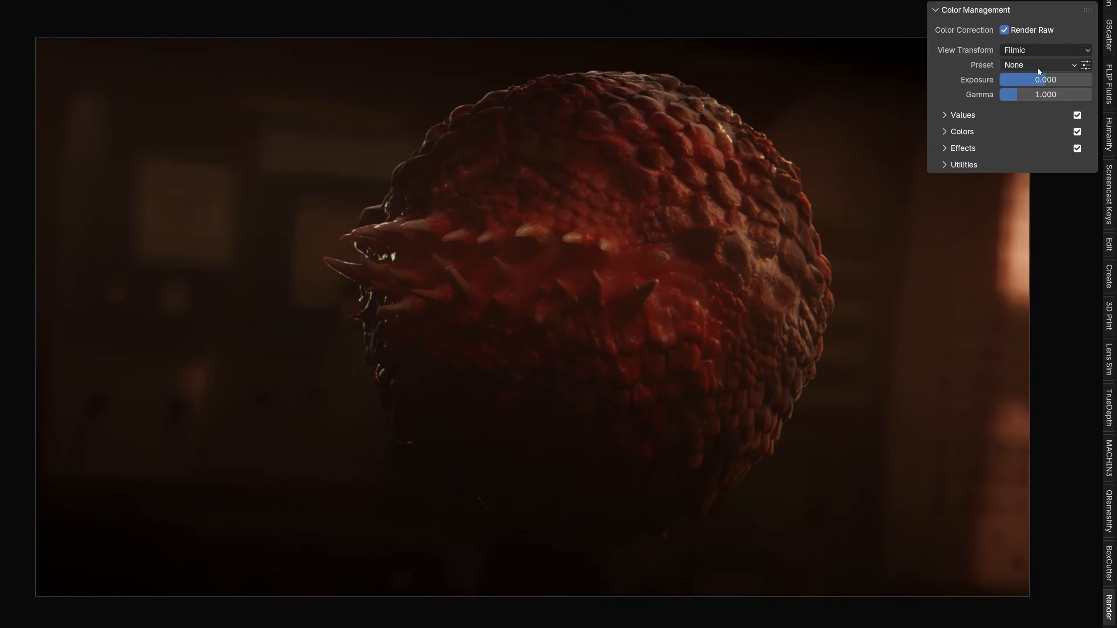
pyautogui.click(1029, 50)
pyautogui.click(1023, 77)
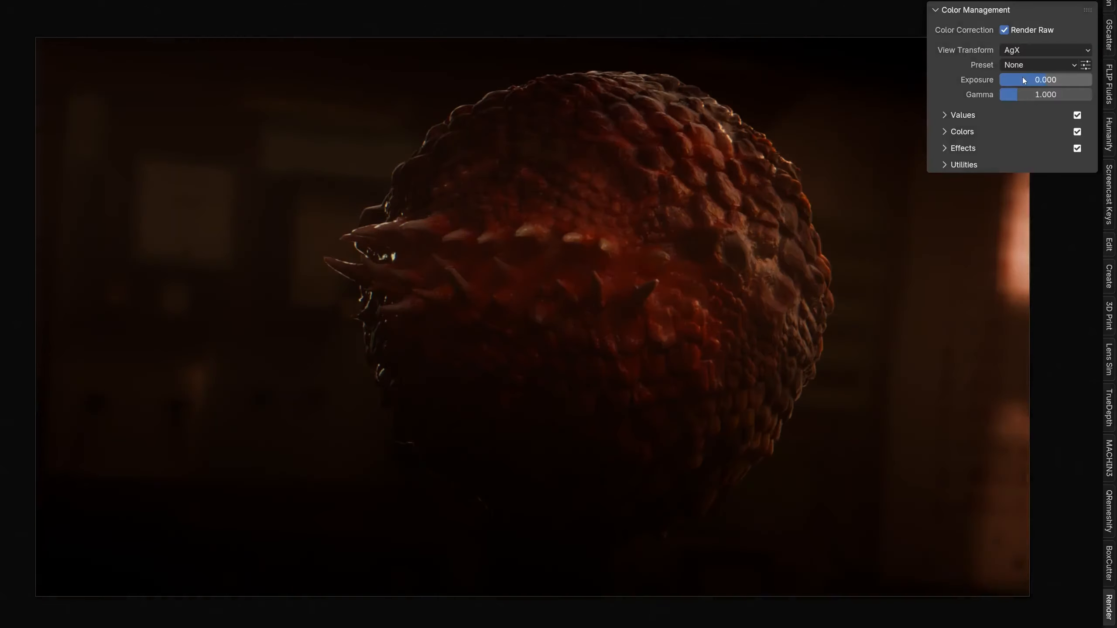
# Brighten the sphere render by setting its exposure to 2.3.
pyautogui.moveTo(1046, 80)
pyautogui.mouseDown()
pyautogui.moveTo(1068, 80)
pyautogui.moveTo(1041, 79)
pyautogui.mouseUp()
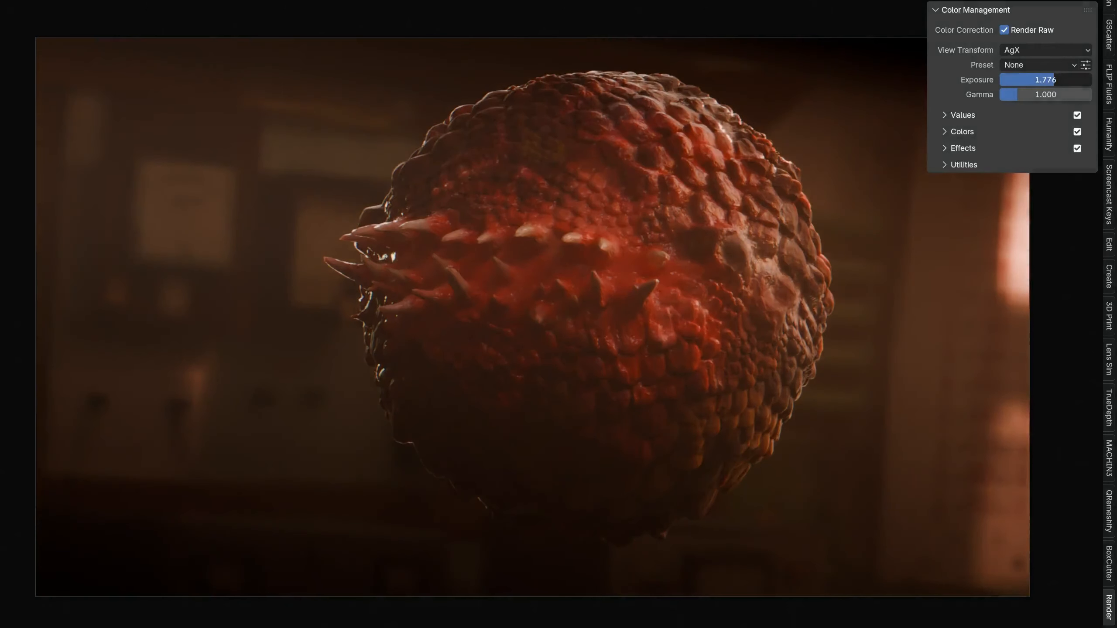
pyautogui.click(1012, 80)
pyautogui.click(1013, 80)
pyautogui.press('Delete')
pyautogui.press('Delete')
pyautogui.press('Delete')
pyautogui.press('Delete')
pyautogui.press('Delete')
pyautogui.write('3')
pyautogui.press('Return')
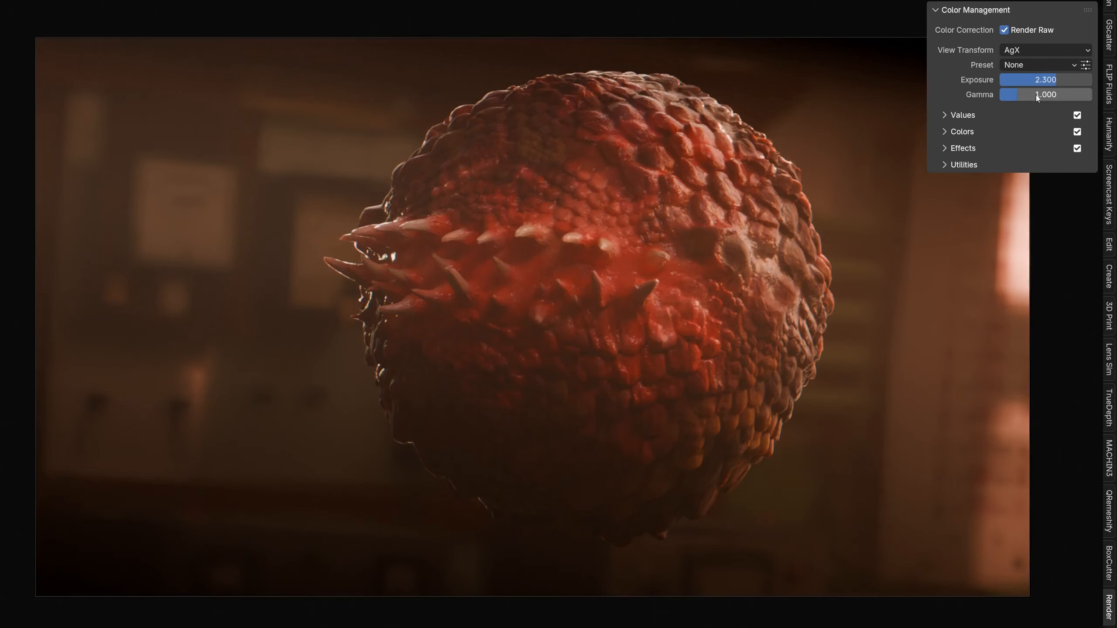
# Try different gamma values on the sphere render and restore gamma to 1.000.
pyautogui.moveTo(1036, 94); pyautogui.dragTo(1035, 94)
pyautogui.press('Return')
pyautogui.moveTo(1035, 98)
pyautogui.mouseDown()
pyautogui.moveTo(1021, 98)
pyautogui.moveTo(1068, 98)
pyautogui.moveTo(1027, 95)
pyautogui.mouseUp()
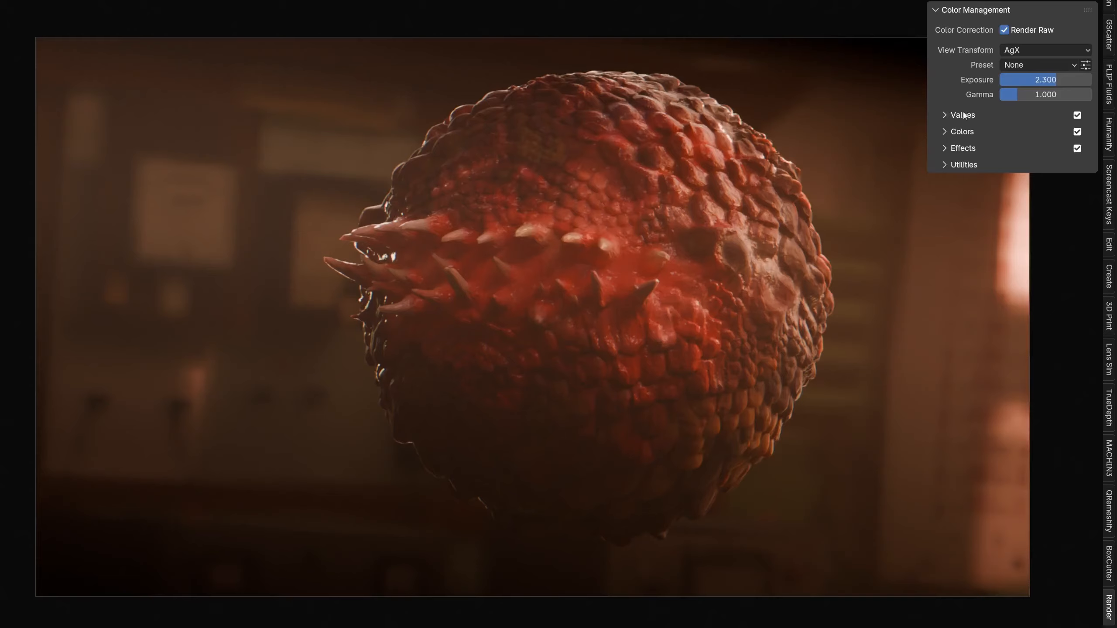
# Expand the Values adjustments and set the contrast to 0.40.
pyautogui.click(964, 114)
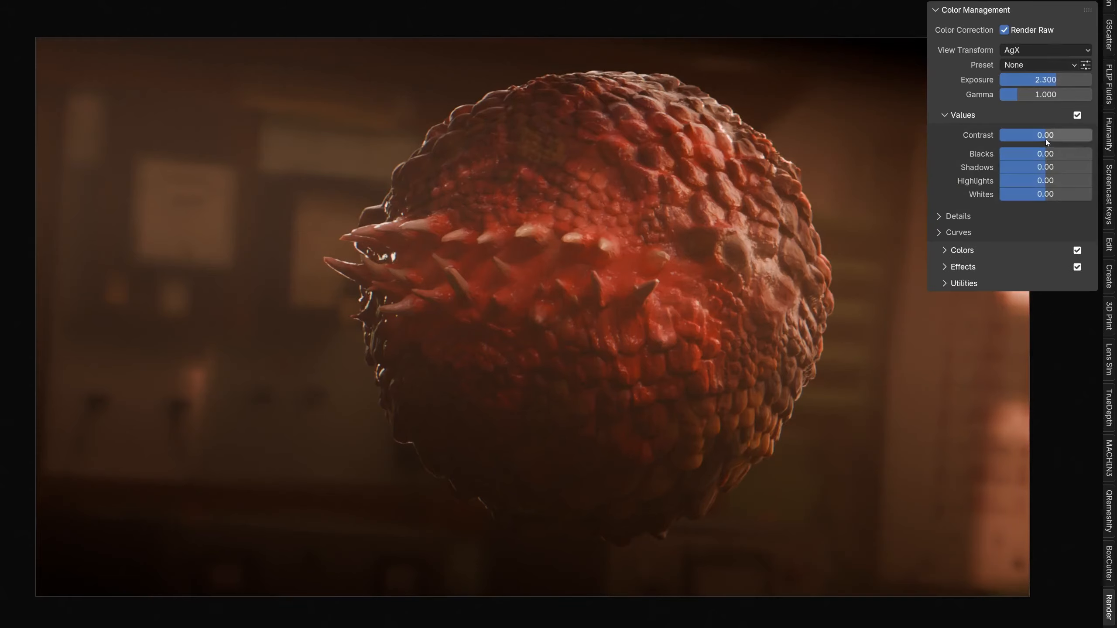
pyautogui.moveTo(1046, 137); pyautogui.dragTo(1092, 136)
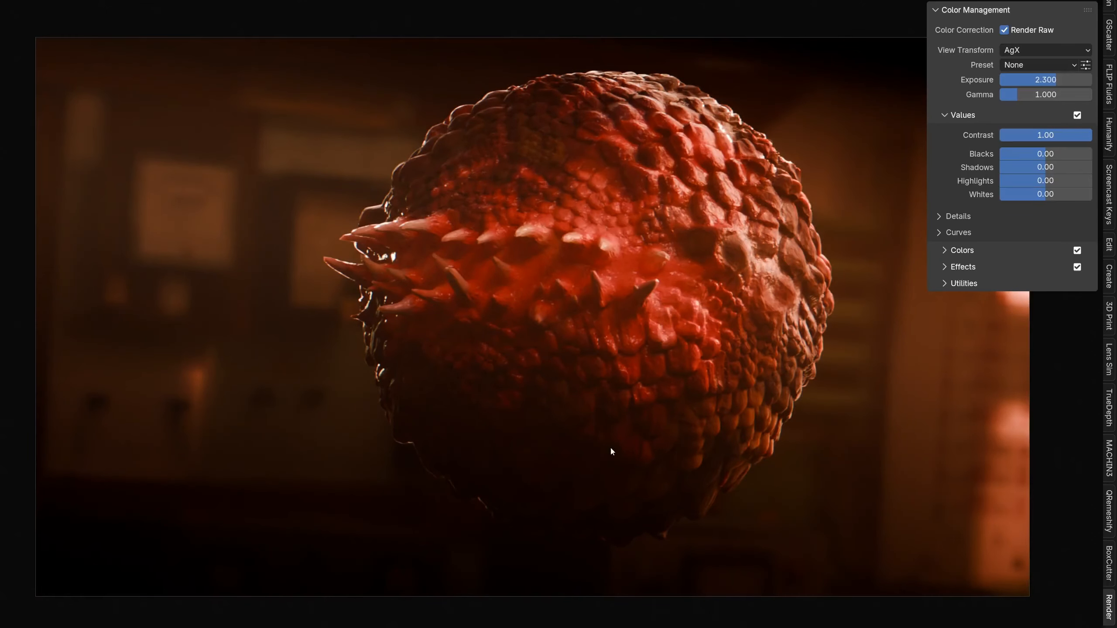
pyautogui.moveTo(1092, 135); pyautogui.dragTo(1073, 135)
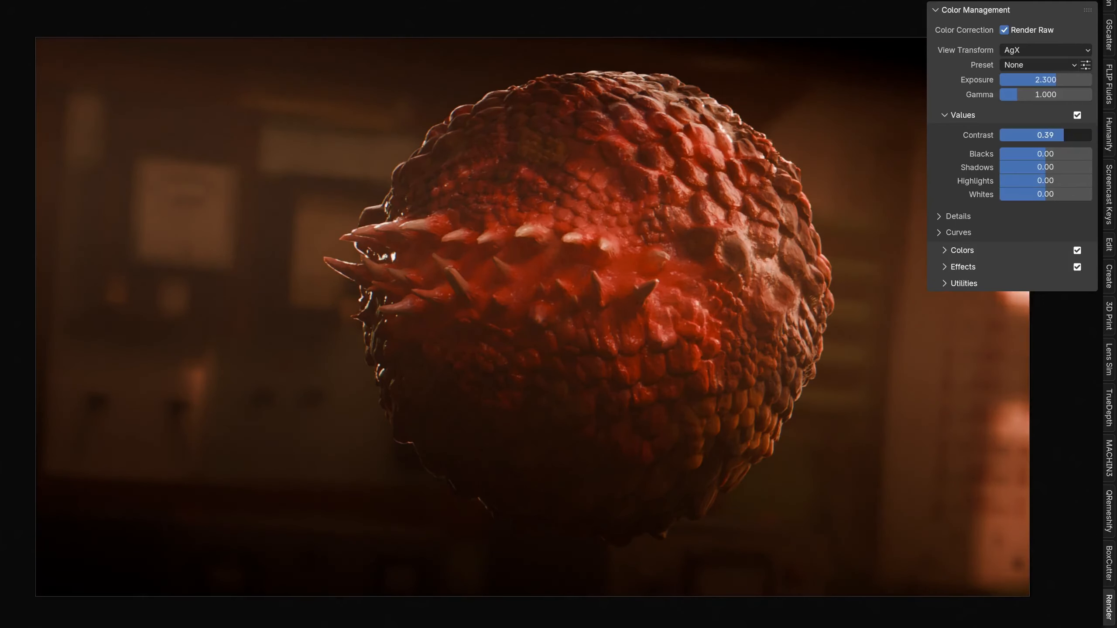
# Compare the render with the Values adjustments switched off and on.
pyautogui.click(1075, 116)
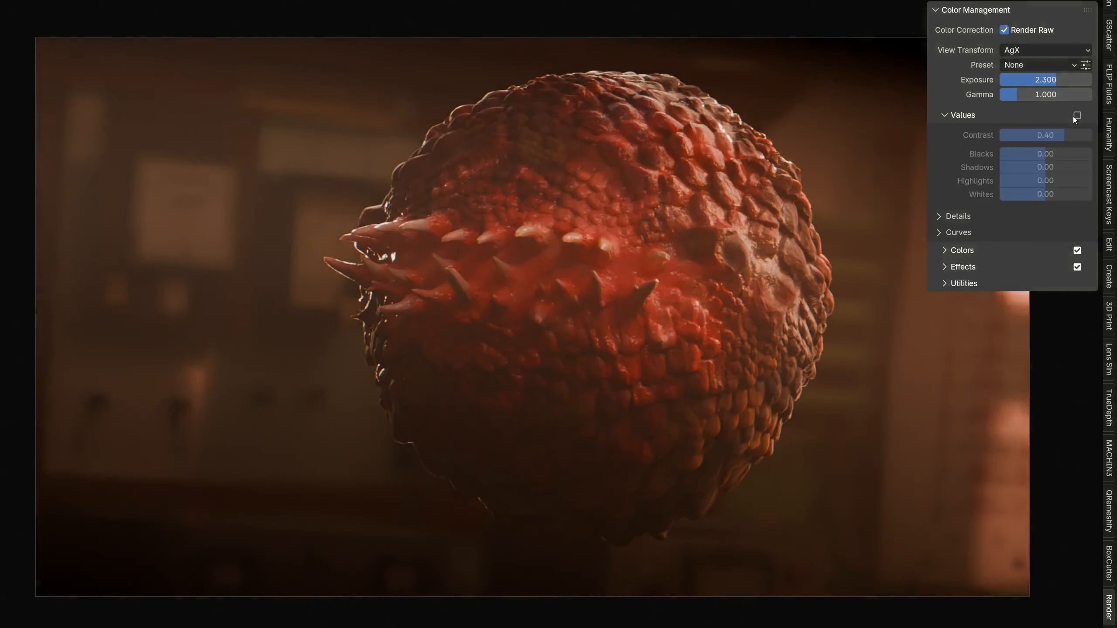
pyautogui.click(1075, 116)
pyautogui.click(1076, 116)
pyautogui.click(1075, 116)
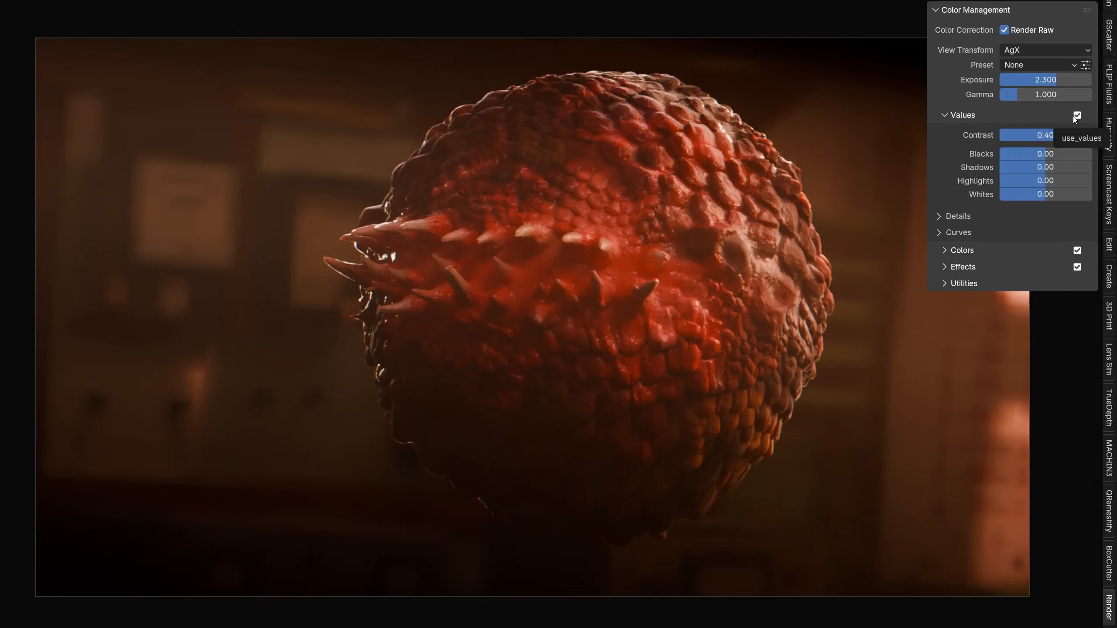
# Try shifting the blacks and the whites of the sphere render.
pyautogui.moveTo(1052, 154)
pyautogui.mouseDown()
pyautogui.moveTo(1030, 153)
pyautogui.moveTo(1070, 153)
pyautogui.moveTo(1045, 154)
pyautogui.mouseUp()
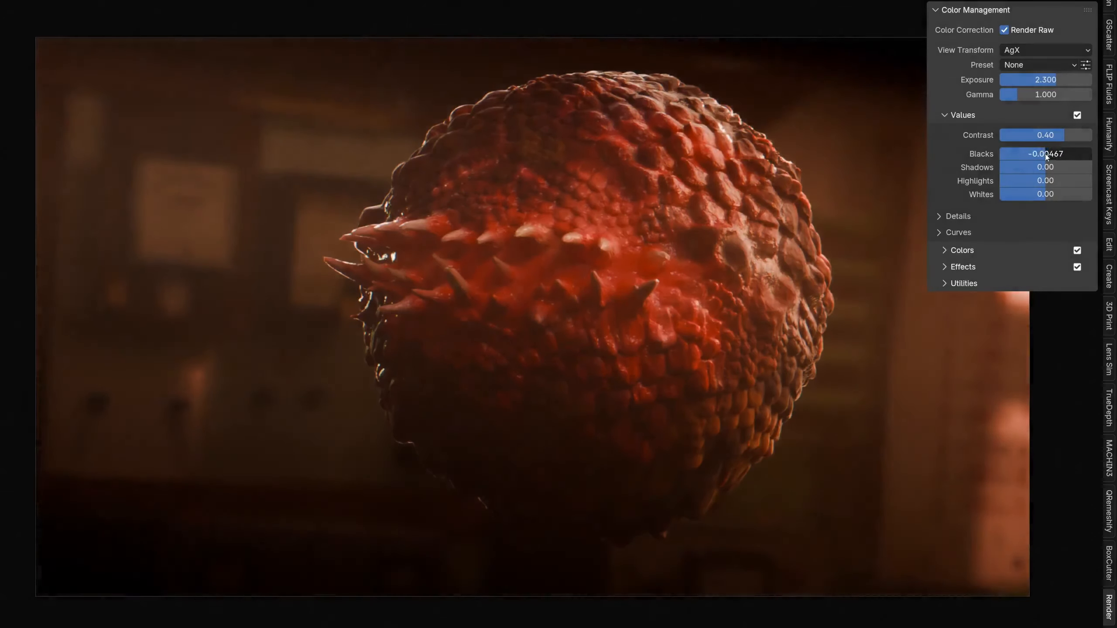
pyautogui.moveTo(1007, 199); pyautogui.dragTo(1093, 195)
pyautogui.rightClick(1093, 195)
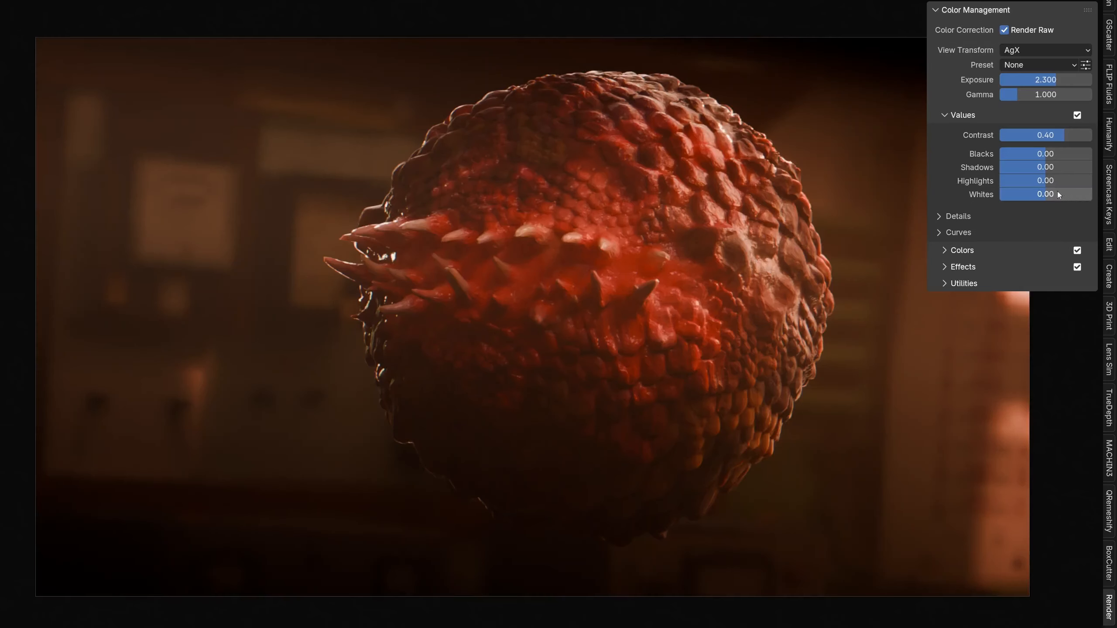
# Raise the highlights of the sphere render to 0.14.
pyautogui.click(1047, 181)
pyautogui.write('0.01')
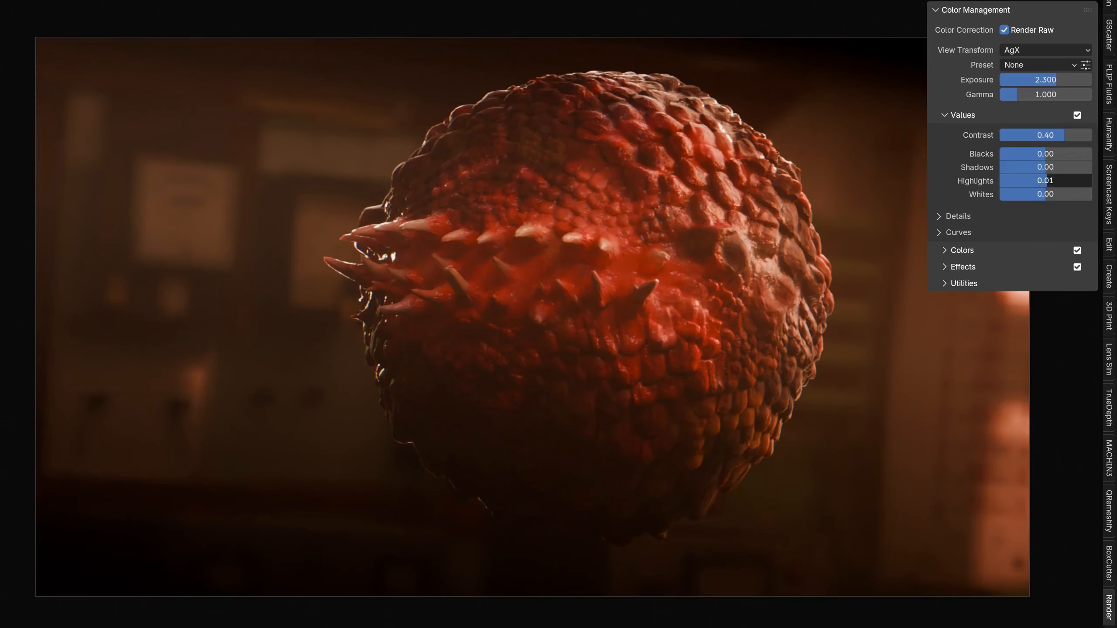
pyautogui.press('BackSpace')
pyautogui.write('7')
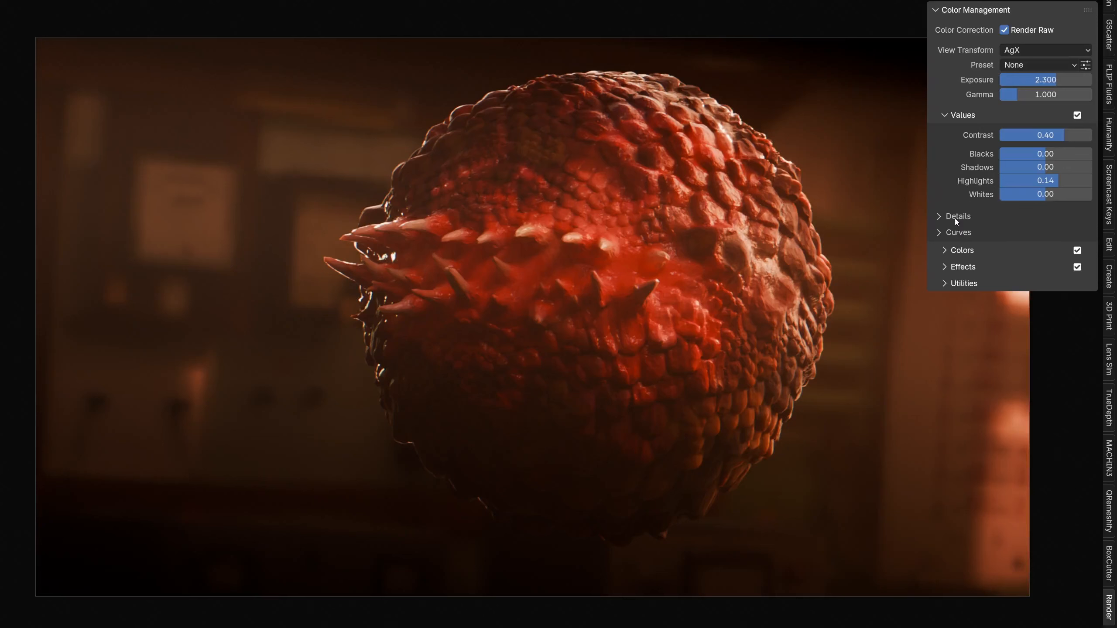
# Expand the Details adjustments and set the sharpness to 0.10 with a mask of 0.20.
pyautogui.click(955, 218)
pyautogui.moveTo(1028, 240); pyautogui.dragTo(1074, 248)
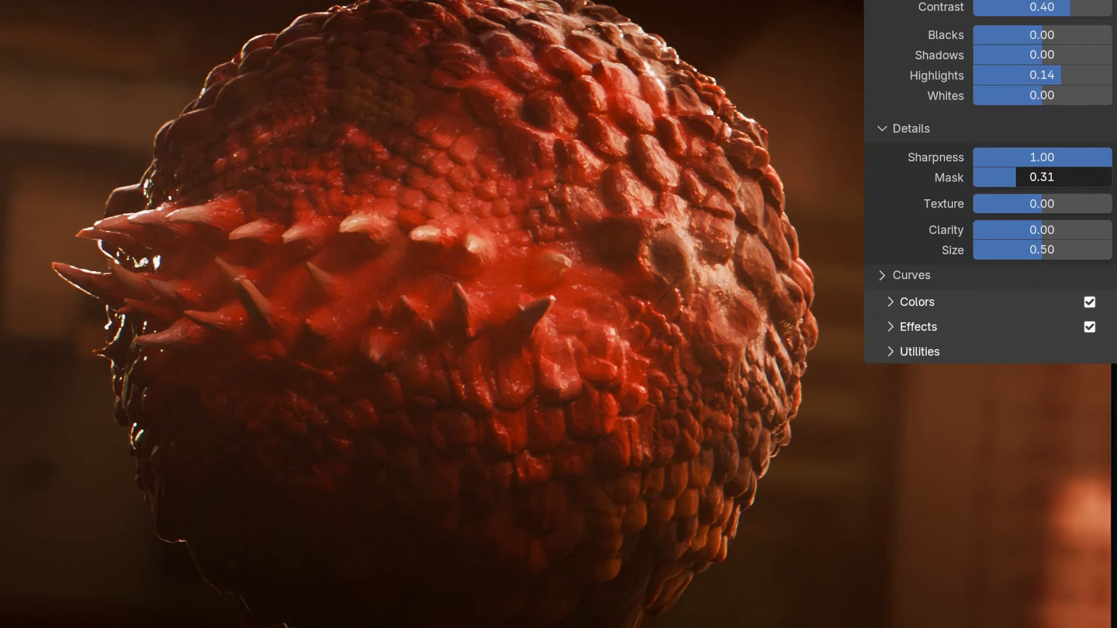
pyautogui.moveTo(1017, 177)
pyautogui.mouseDown()
pyautogui.moveTo(981, 177)
pyautogui.moveTo(999, 177)
pyautogui.mouseUp()
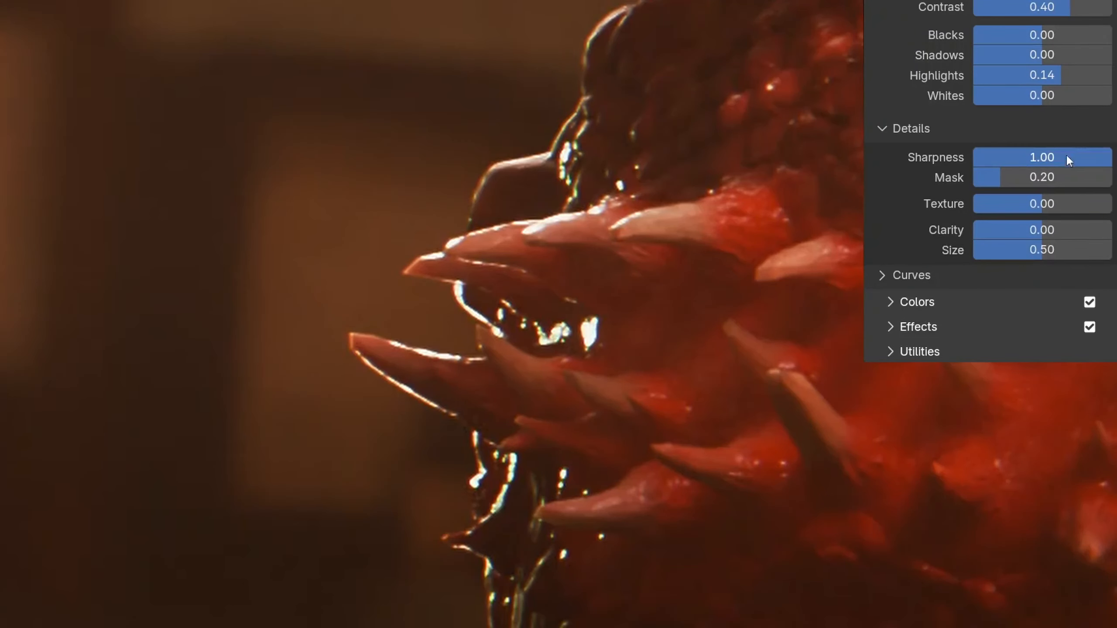
pyautogui.moveTo(1106, 157)
pyautogui.mouseDown()
pyautogui.moveTo(973, 157)
pyautogui.moveTo(1112, 157)
pyautogui.mouseUp()
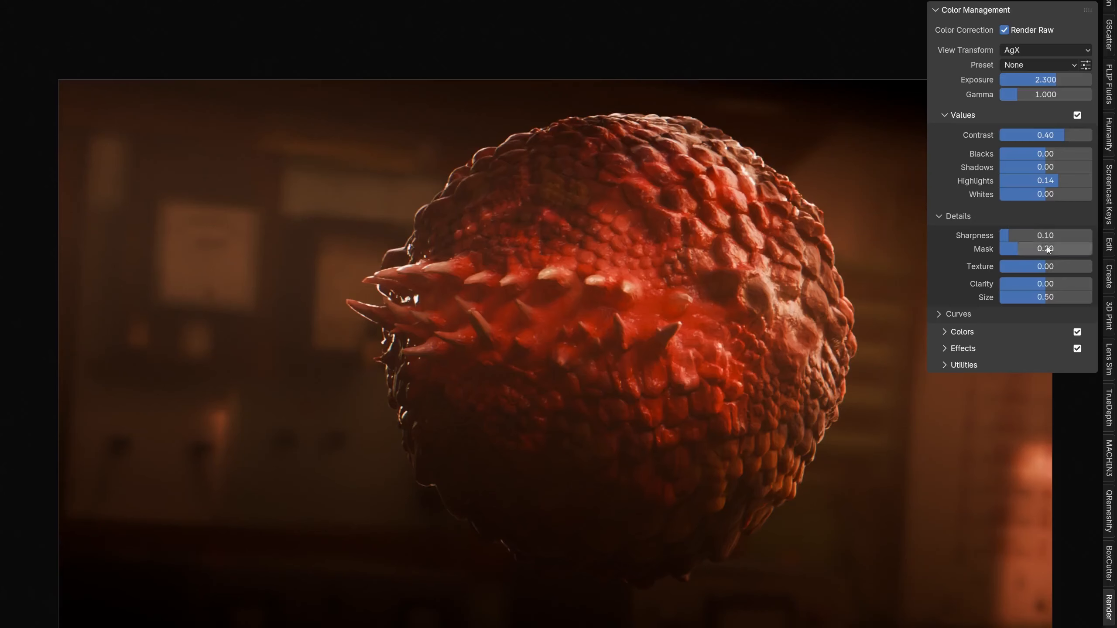
# Set the sharpness of the sphere render's details to 0.15.
pyautogui.doubleClick(1053, 237)
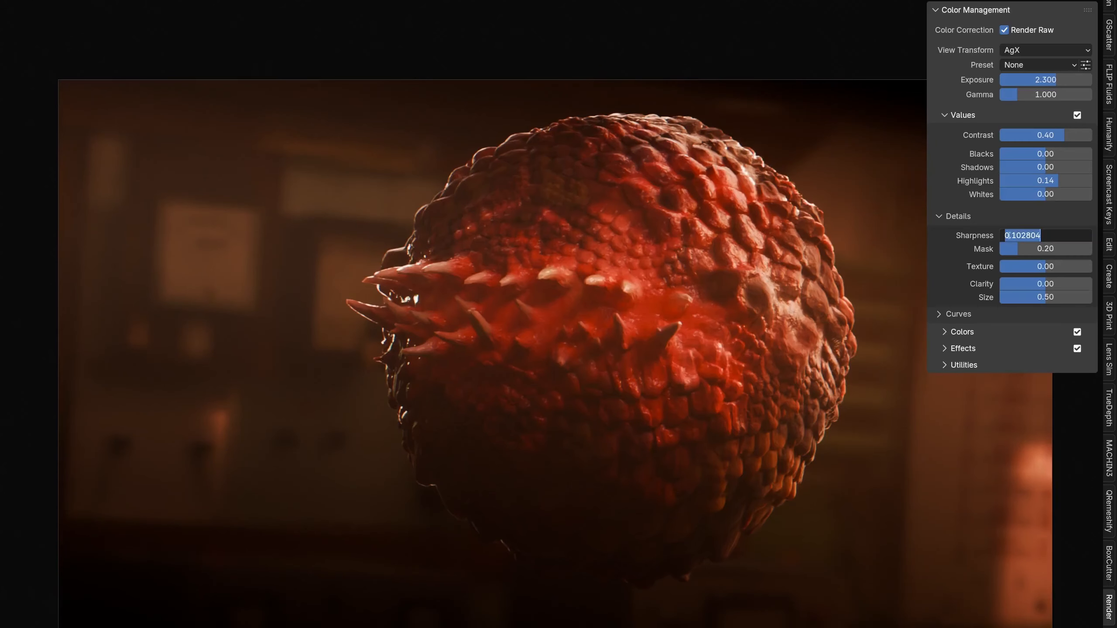
pyautogui.write('0.15')
pyautogui.press('Return')
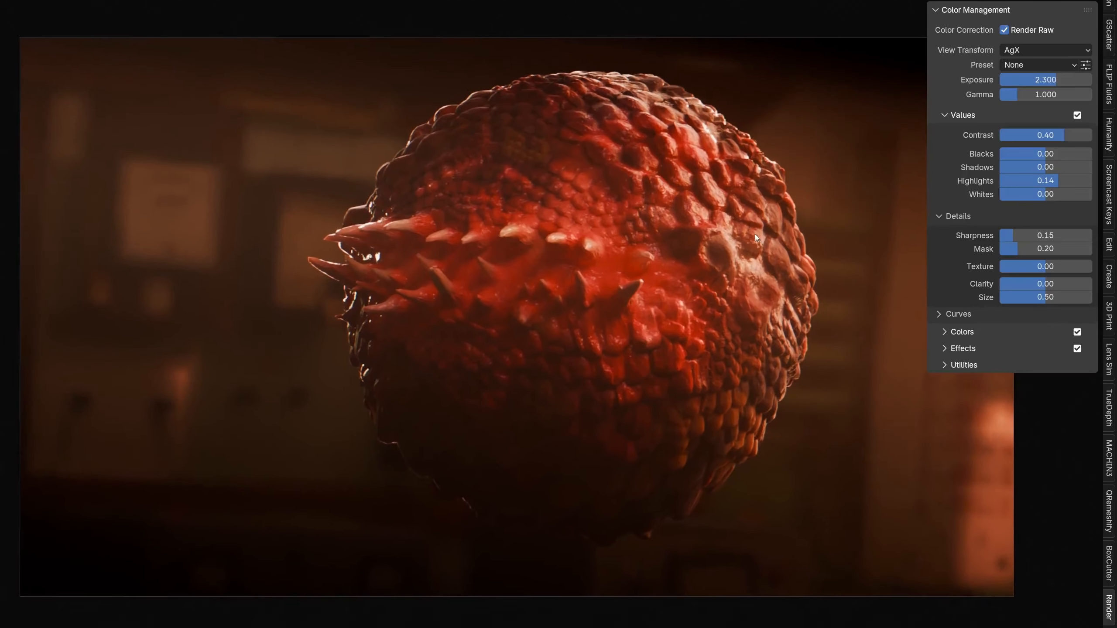
pyautogui.keyDown('shift'); pyautogui.moveTo(755, 234); pyautogui.dragTo(767, 240, button='middle'); pyautogui.keyUp('shift')
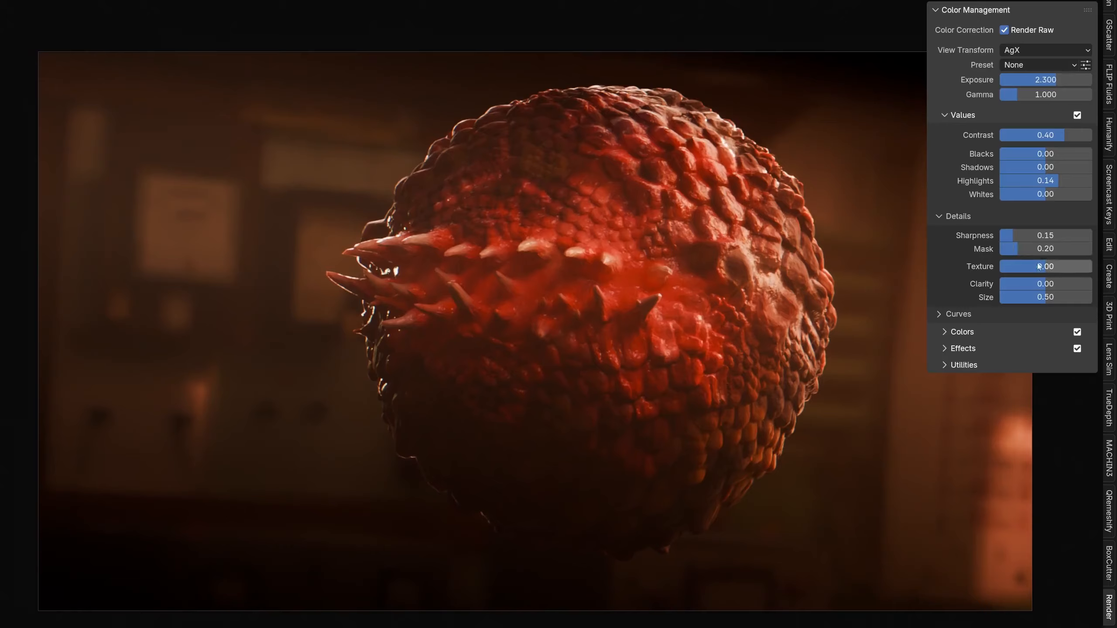
# Set the texture to 0.20 and, after trying stronger clarity with different sizes, set the clarity to 0.25.
pyautogui.moveTo(1045, 267); pyautogui.dragTo(1042, 297)
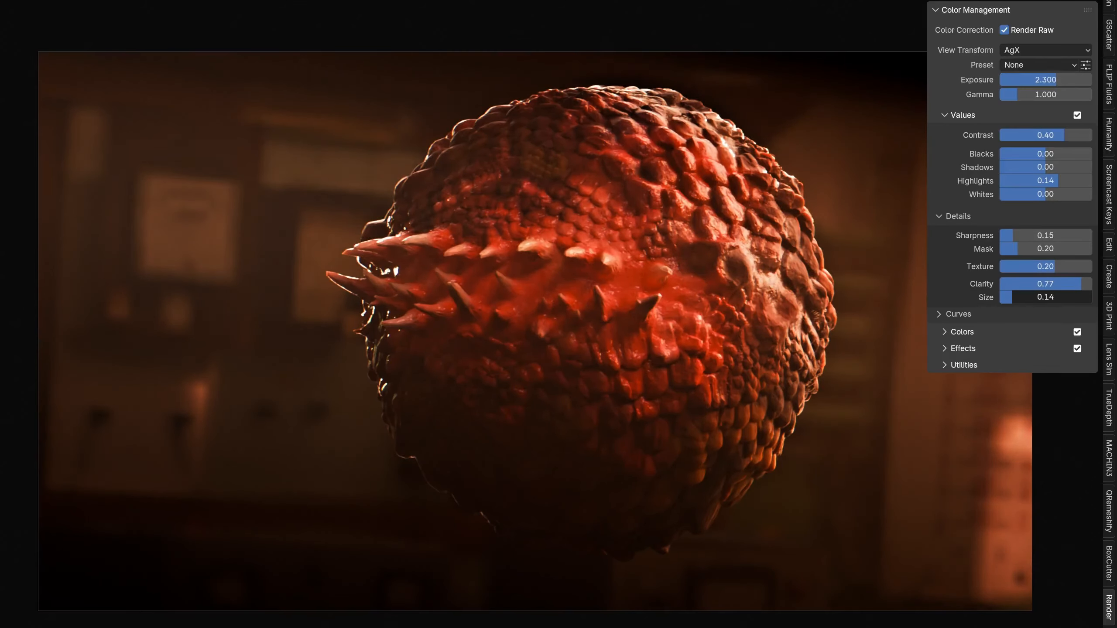
pyautogui.moveTo(1013, 298)
pyautogui.mouseDown()
pyautogui.moveTo(1046, 297)
pyautogui.moveTo(1014, 288)
pyautogui.mouseUp()
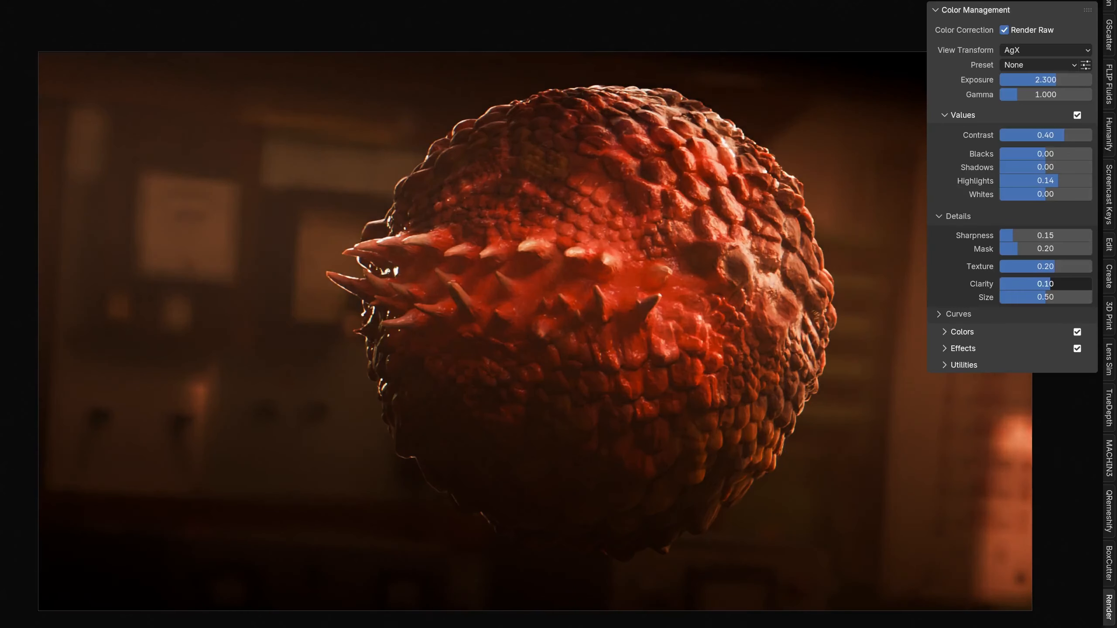
pyautogui.click(1050, 284)
pyautogui.write('0.15')
pyautogui.press('Return')
# Compare the render before and after the Values and Details adjustments.
pyautogui.click(1076, 115)
pyautogui.click(1076, 116)
pyautogui.click(1077, 114)
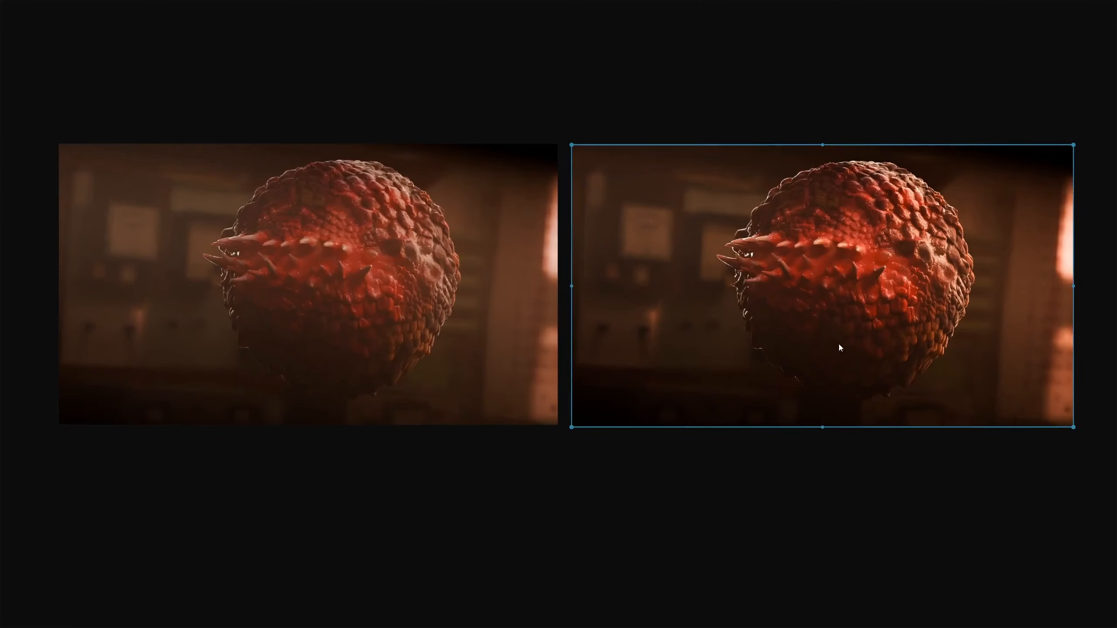
pyautogui.click(795, 446)
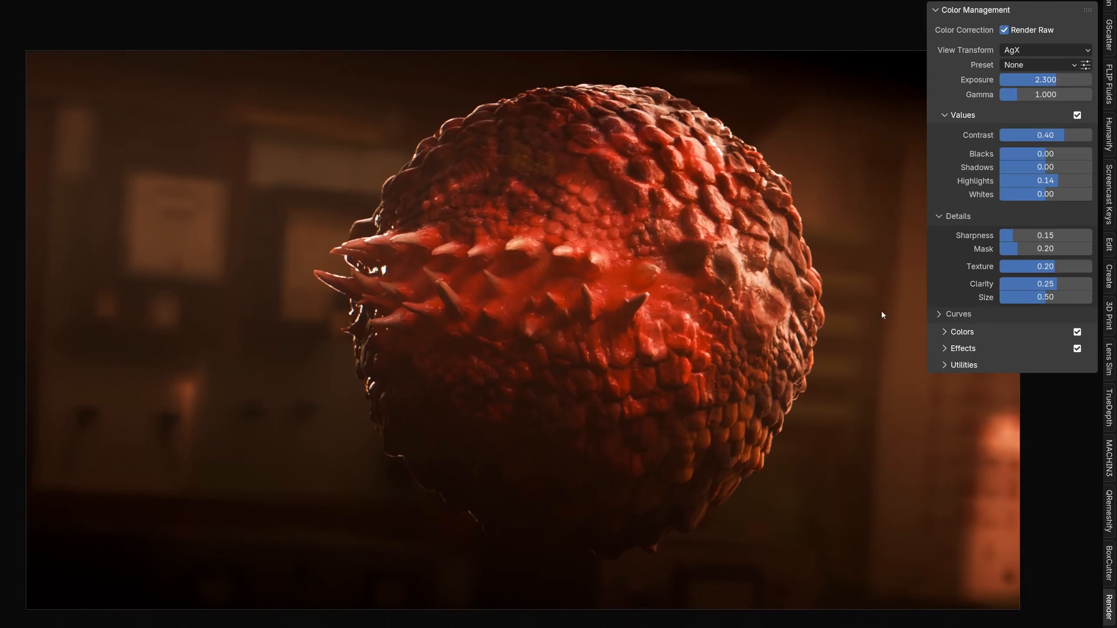
# Expand the Colors adjustments and set the color boost to -0.60.
pyautogui.click(957, 314)
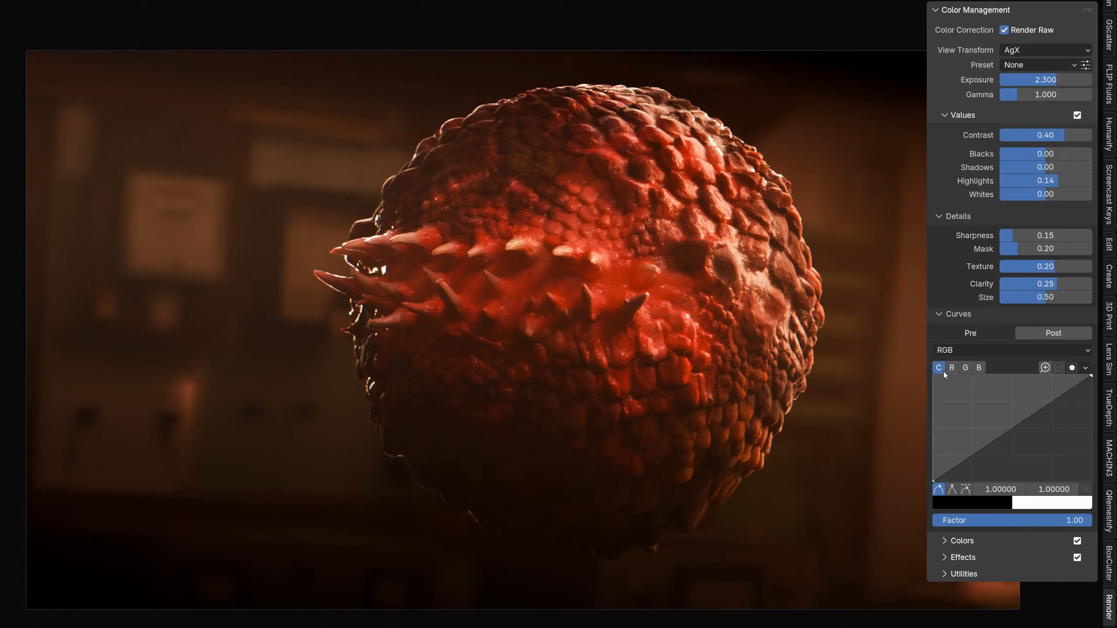
pyautogui.click(962, 313)
pyautogui.click(968, 332)
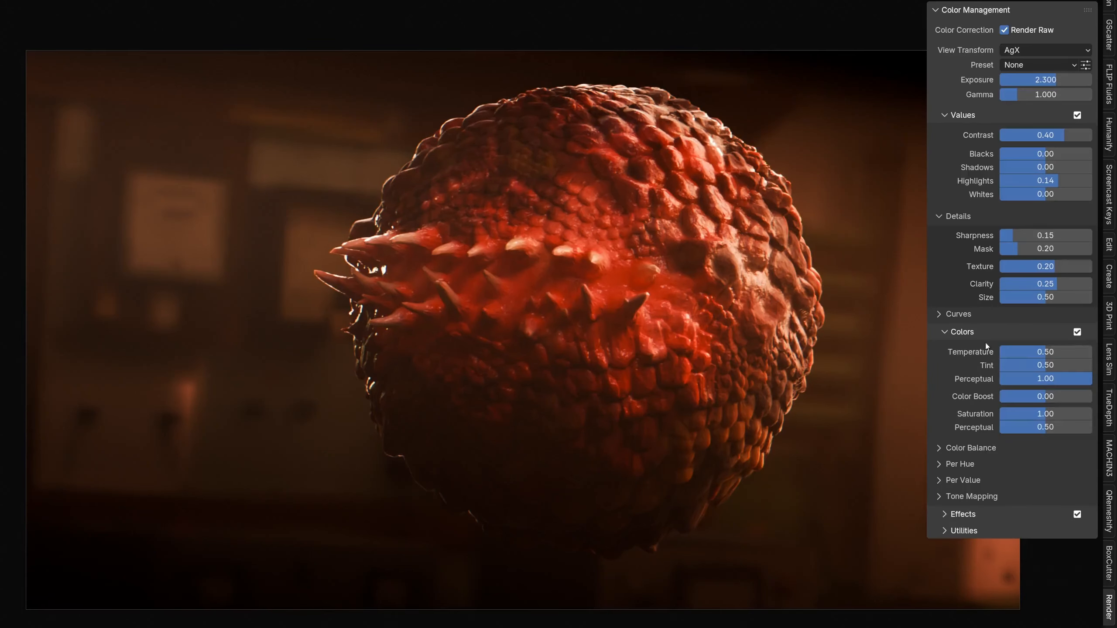
pyautogui.moveTo(1047, 418); pyautogui.dragTo(1003, 396)
pyautogui.press('BackSpace')
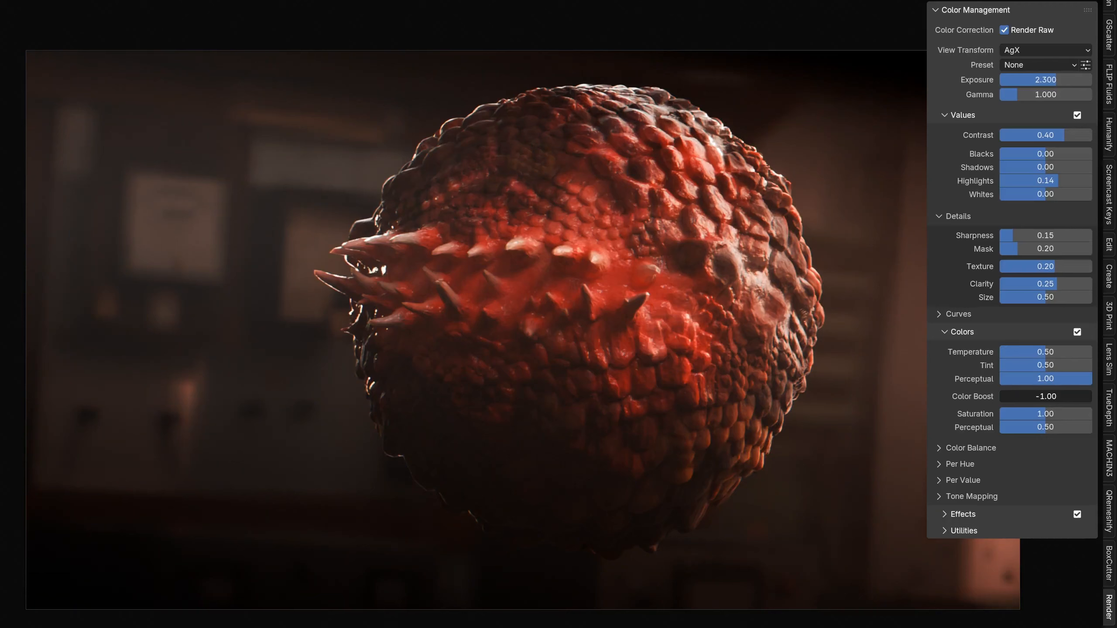
pyautogui.moveTo(1001, 396); pyautogui.dragTo(1013, 397)
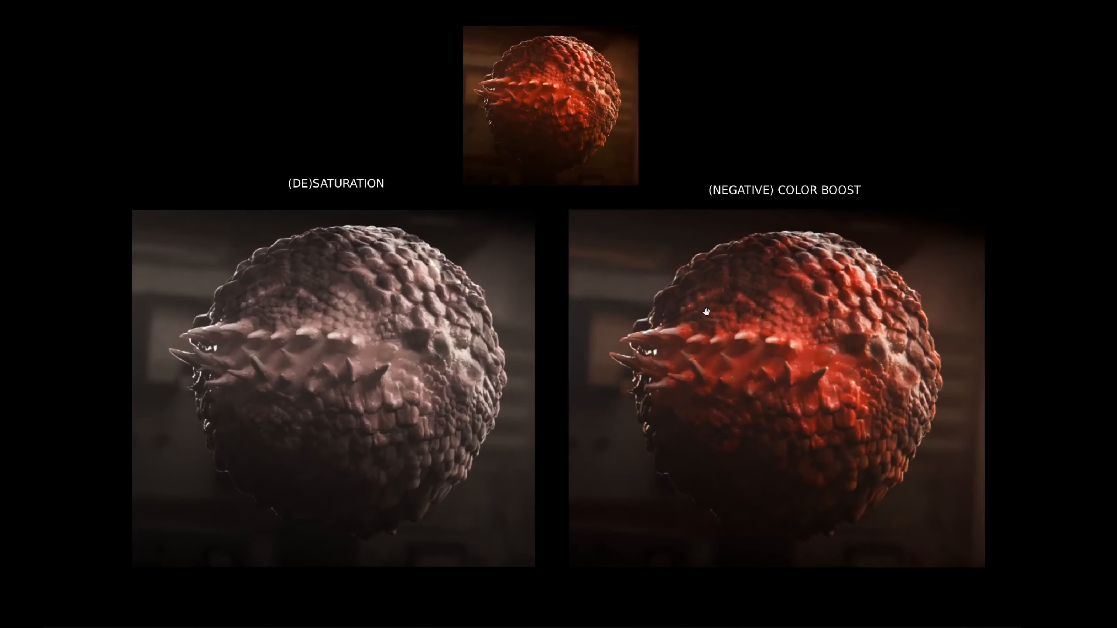
pyautogui.moveTo(688, 310)
pyautogui.mouseDown()
pyautogui.moveTo(715, 309)
pyautogui.moveTo(787, 423)
pyautogui.moveTo(657, 304)
pyautogui.moveTo(721, 304)
pyautogui.mouseUp()
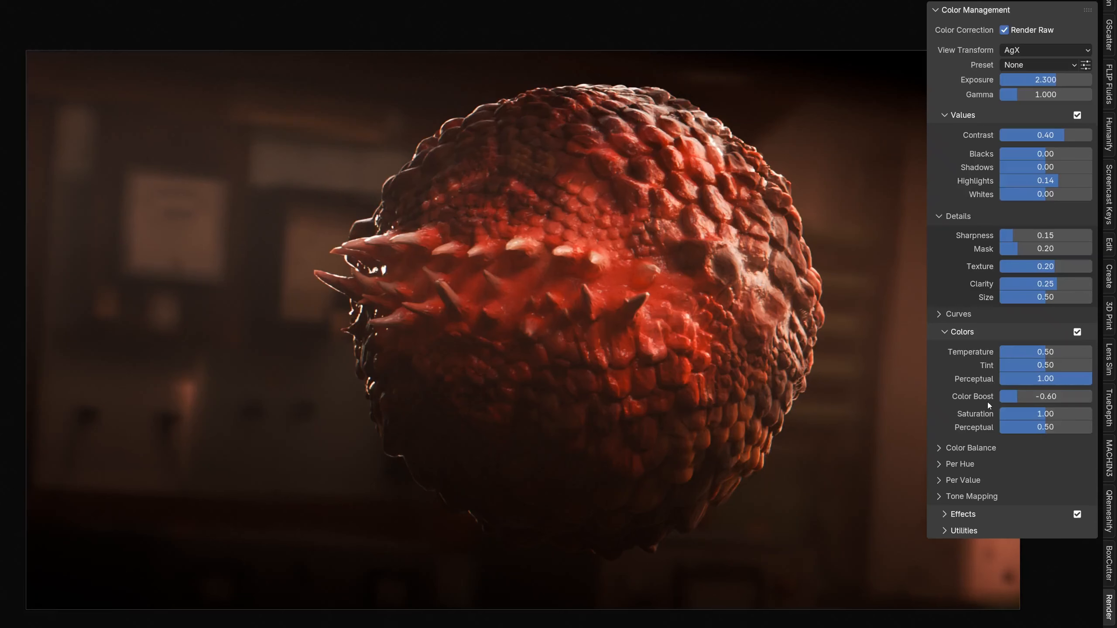
# Shift the render toward a cool green cast with a temperature of 0.35 and a tint of 0.30.
pyautogui.moveTo(1045, 414)
pyautogui.mouseDown()
pyautogui.moveTo(1063, 413)
pyautogui.moveTo(1047, 414)
pyautogui.mouseUp()
pyautogui.moveTo(1047, 352); pyautogui.dragTo(983, 366)
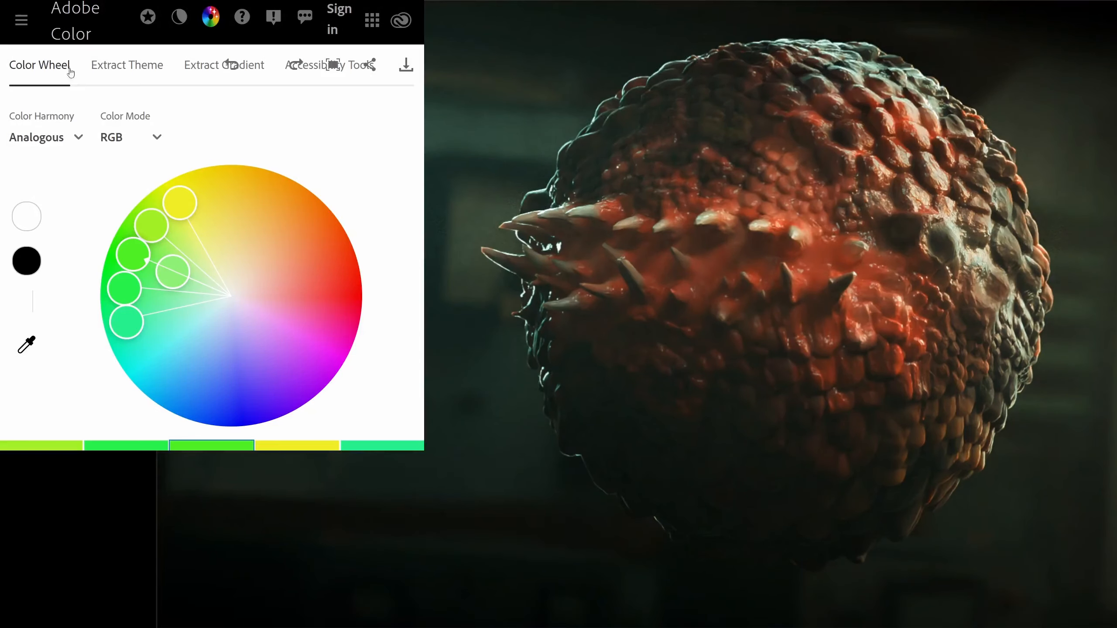
# In Adobe Color, switch the color harmony to Complementary and place the base color on green opposite red.
pyautogui.click(44, 137)
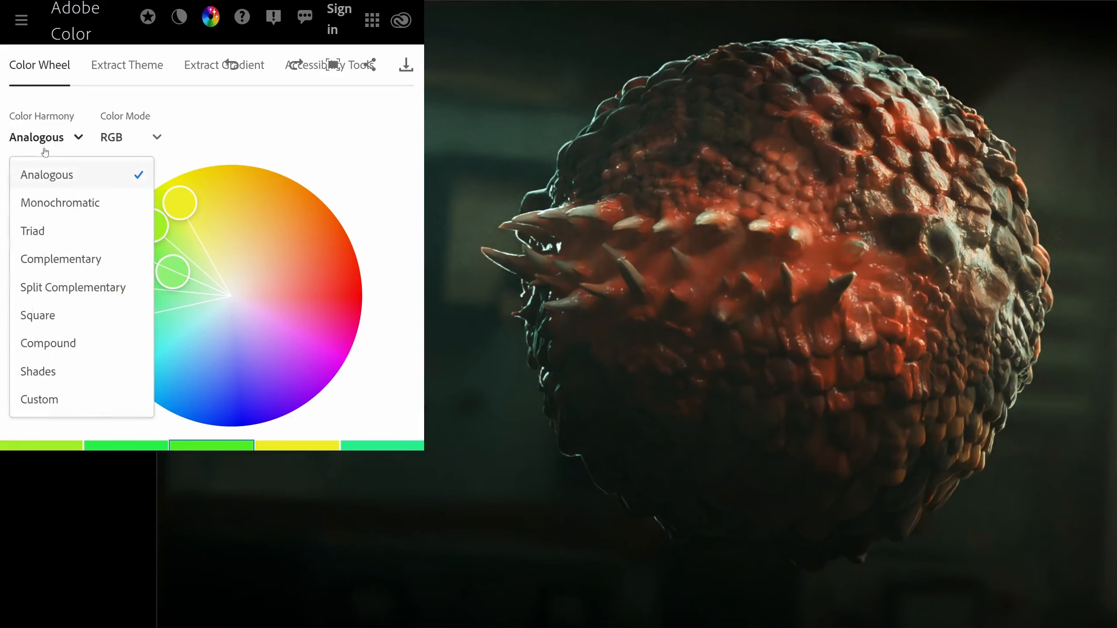
pyautogui.click(67, 261)
pyautogui.moveTo(146, 248); pyautogui.dragTo(148, 299)
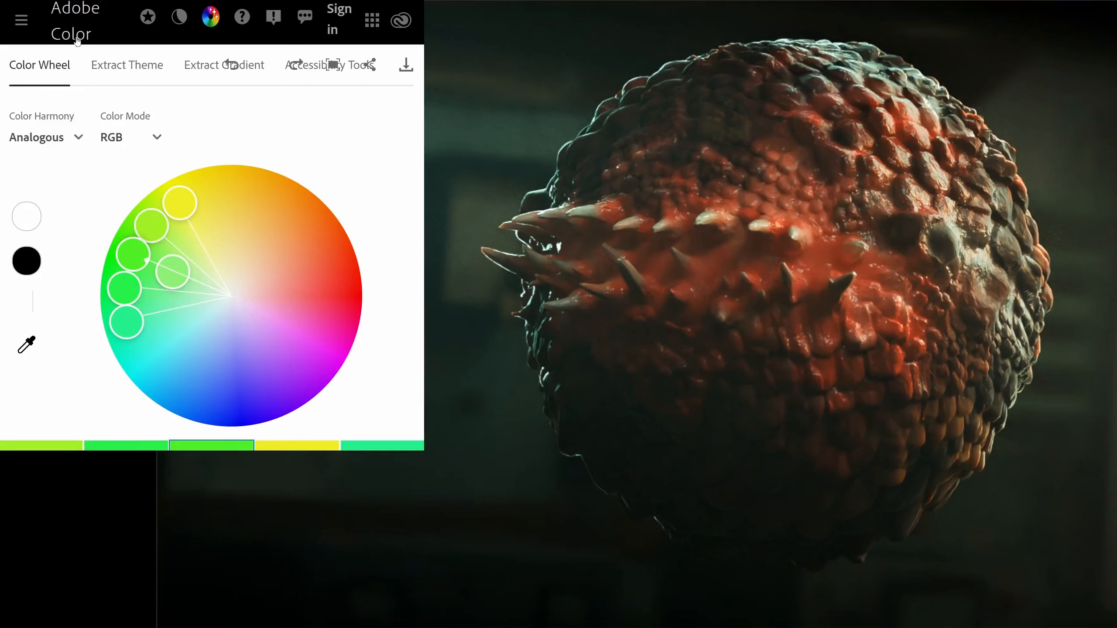
pyautogui.click(44, 137)
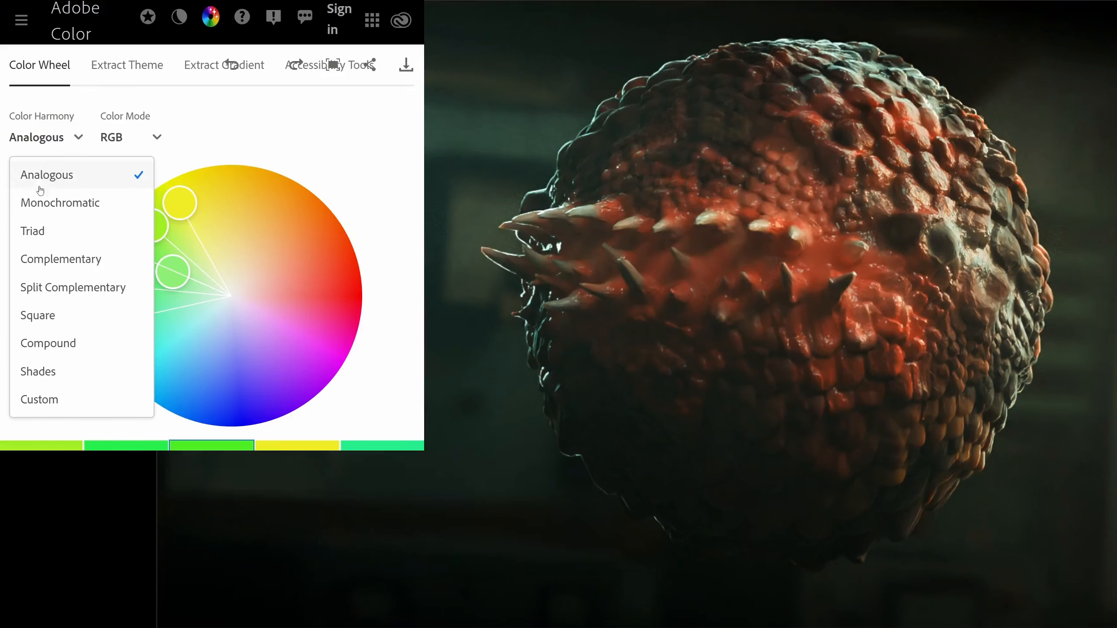
pyautogui.click(66, 260)
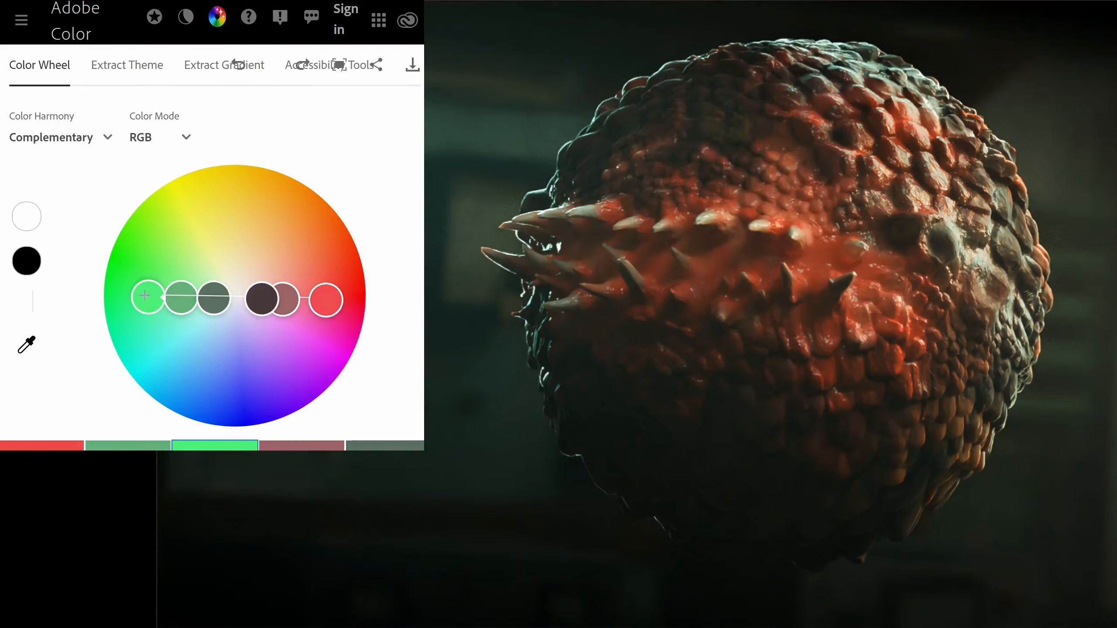
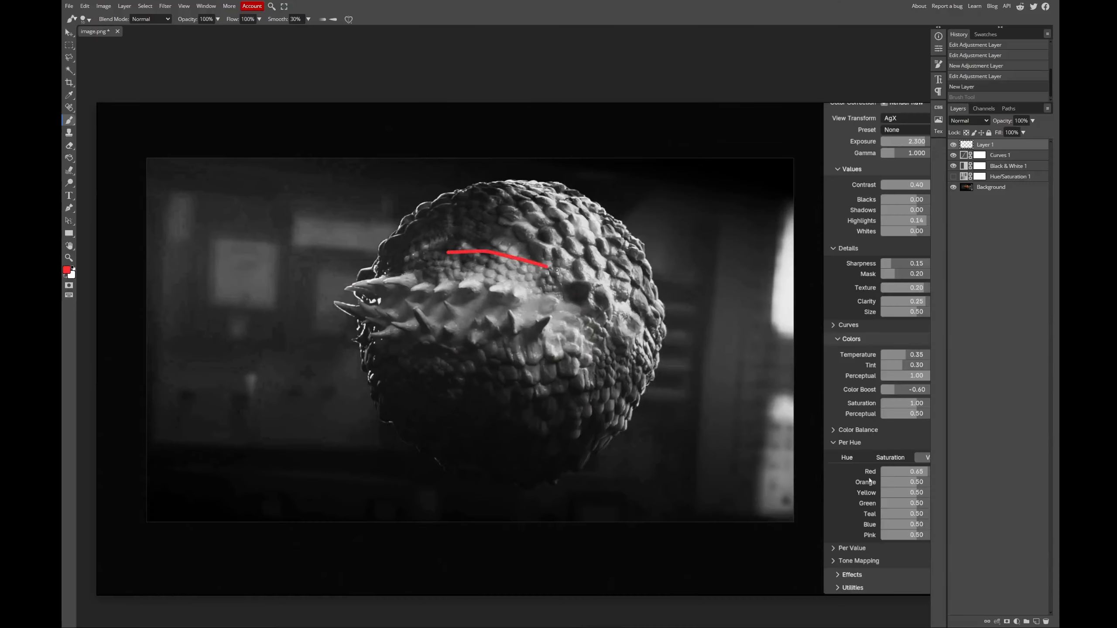
# In Photopea, paint a red brush stroke across the sphere in the black-and-white image.
pyautogui.moveTo(563, 384); pyautogui.dragTo(350, 308)
pyautogui.scroll(5, 480, 309)
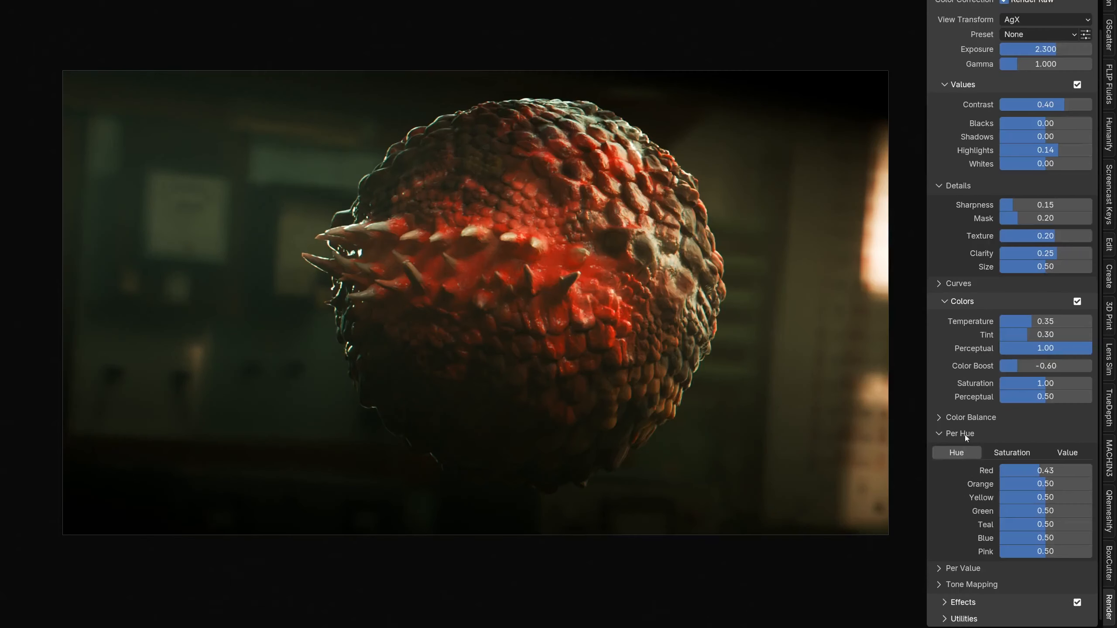
# Expand the Per Value color settings and tint the shadows light blue with a factor of 1.00.
pyautogui.click(966, 435)
pyautogui.click(967, 479)
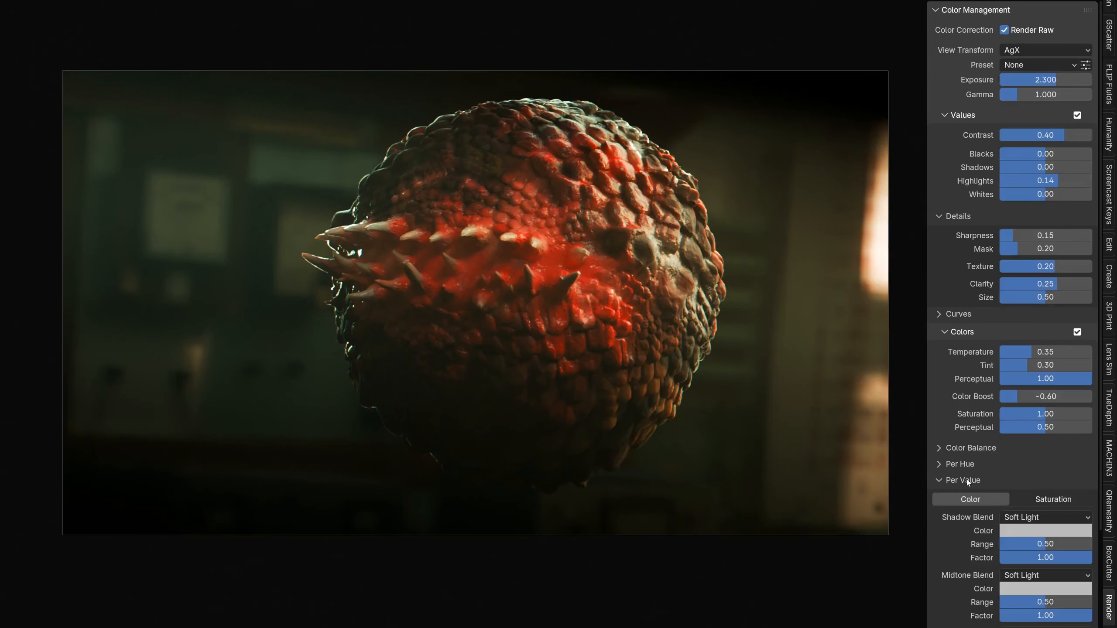
pyautogui.scroll(-4, 967, 478)
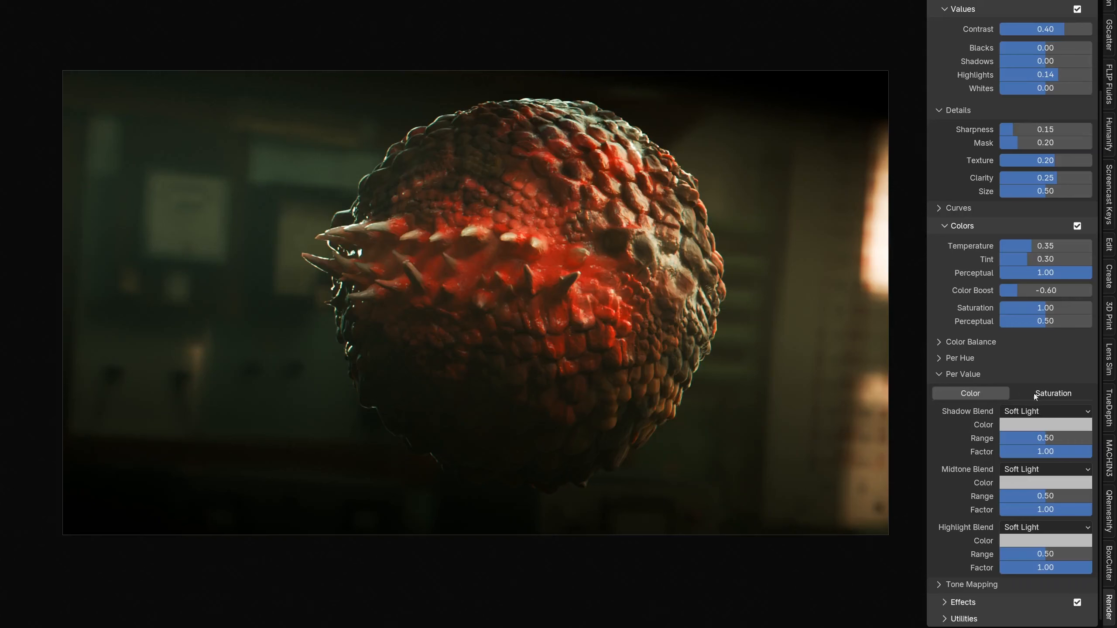
pyautogui.click(1021, 425)
pyautogui.click(1018, 428)
pyautogui.click(1018, 428)
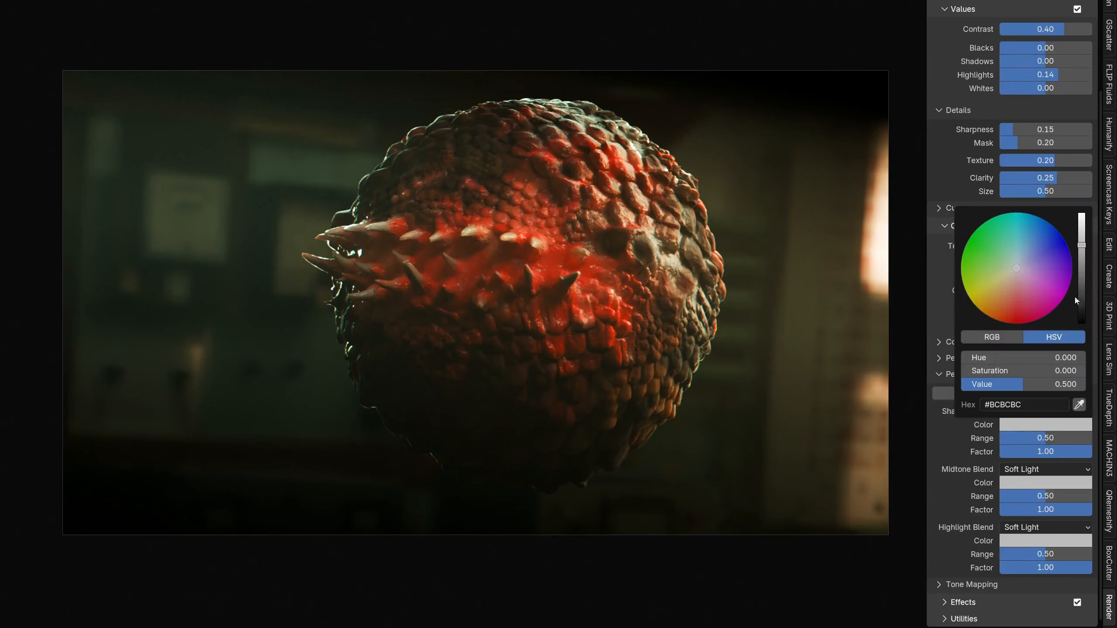
pyautogui.moveTo(1017, 268); pyautogui.dragTo(1029, 242)
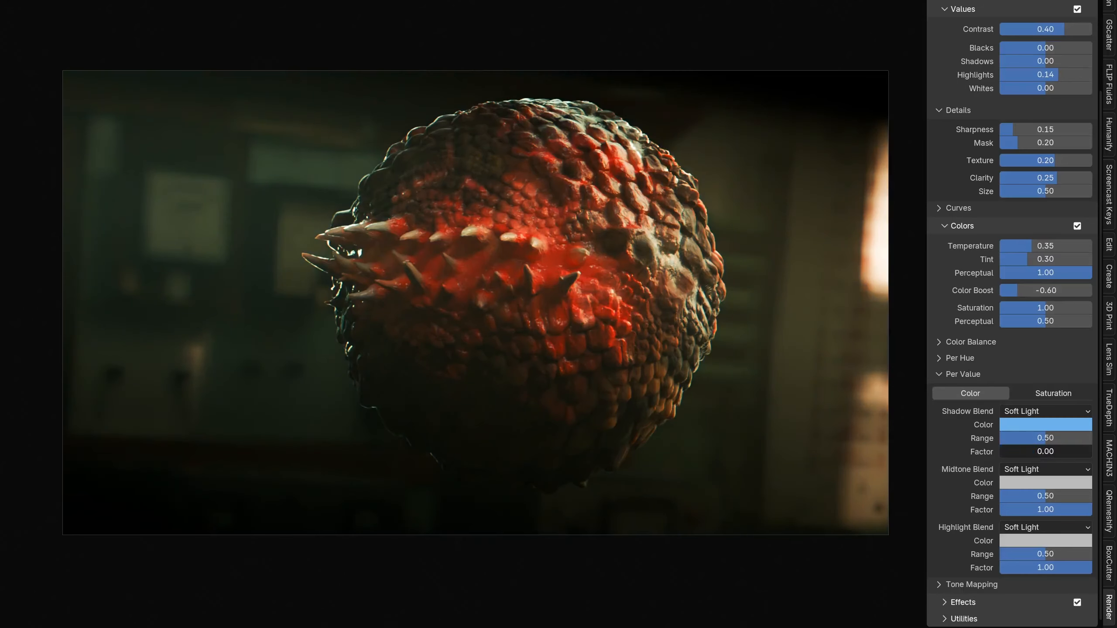
pyautogui.moveTo(1046, 452); pyautogui.dragTo(1091, 452)
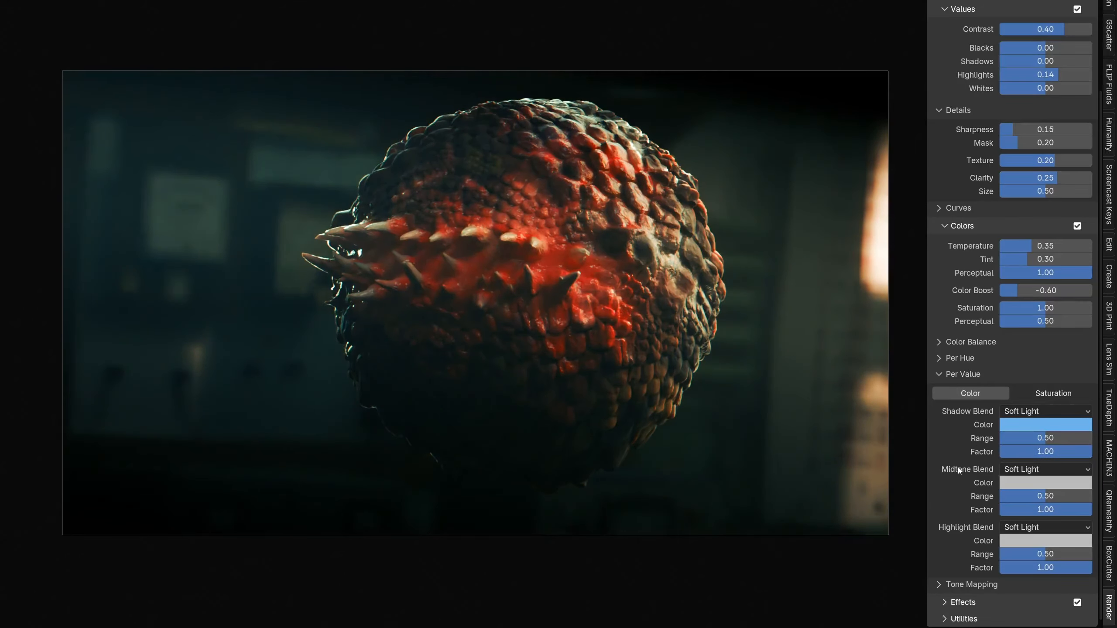
# Try a dark yellow midtone color with a range of 1.00 and reset the midtone settings to their defaults.
pyautogui.click(1023, 482)
pyautogui.moveTo(1056, 304); pyautogui.dragTo(973, 361)
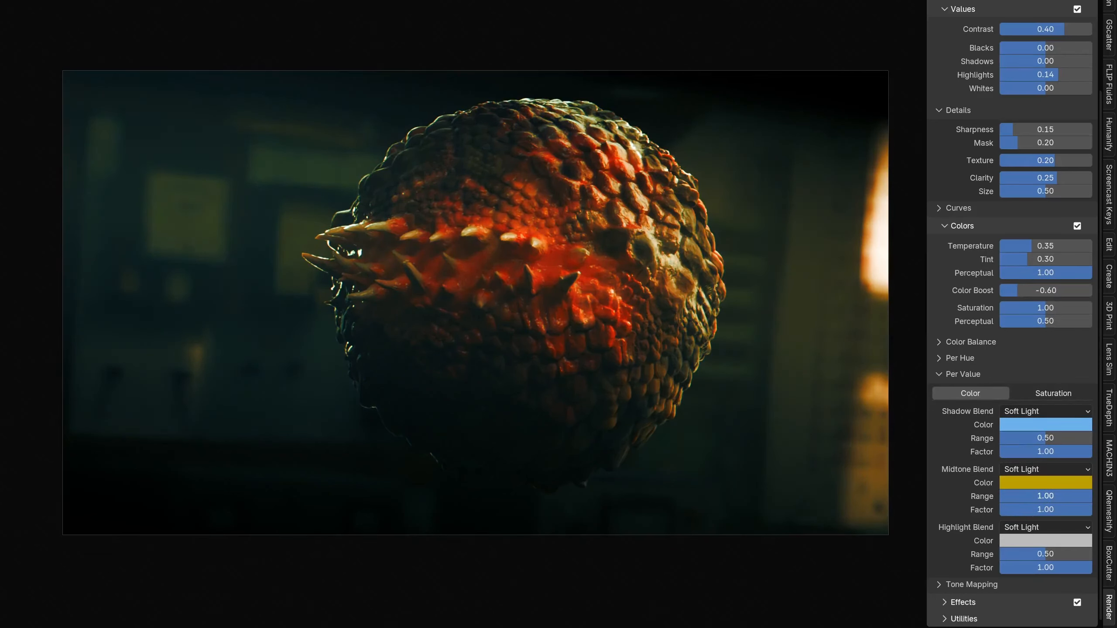
pyautogui.rightClick(1066, 482)
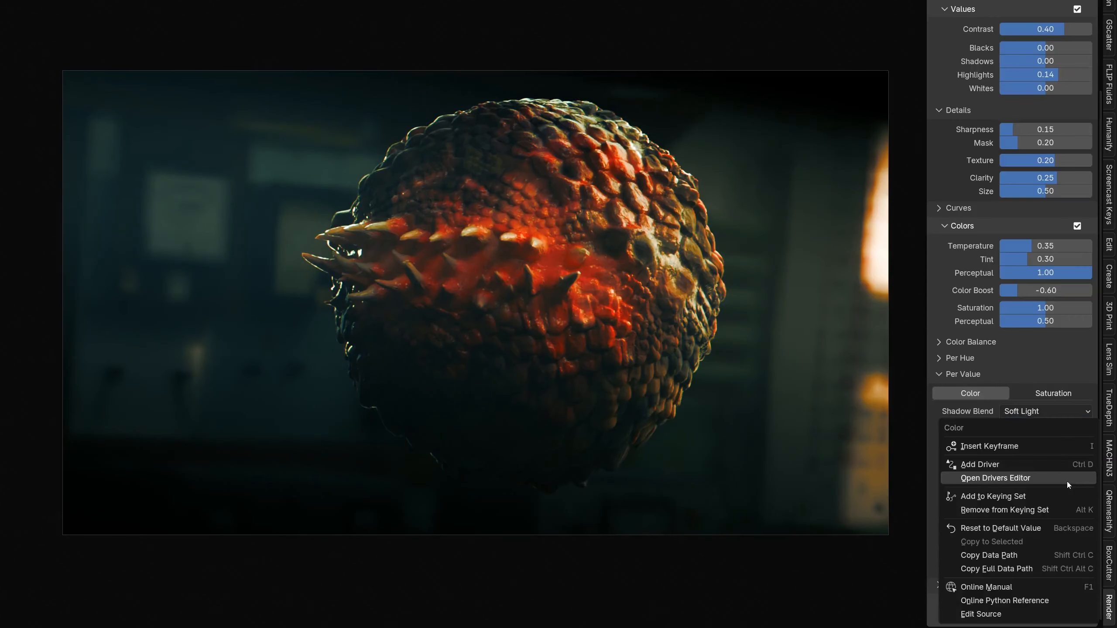
pyautogui.click(1033, 528)
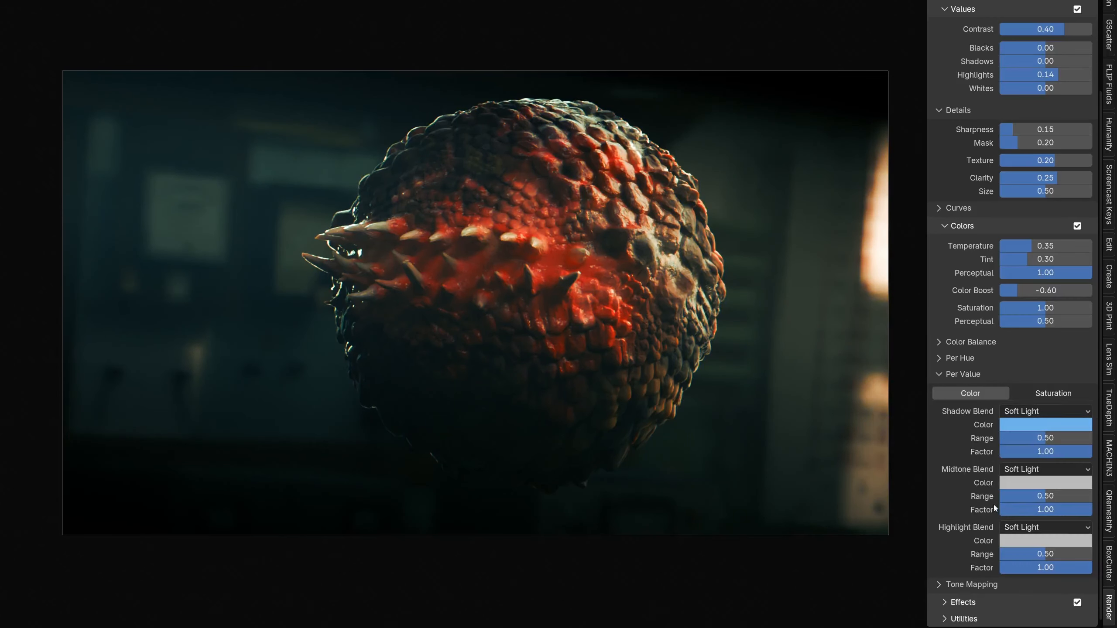
# Tint the highlights with a saturated bright green at full brightness, keeping a range of 0.50.
pyautogui.click(1019, 539)
pyautogui.moveTo(1014, 382); pyautogui.dragTo(970, 354)
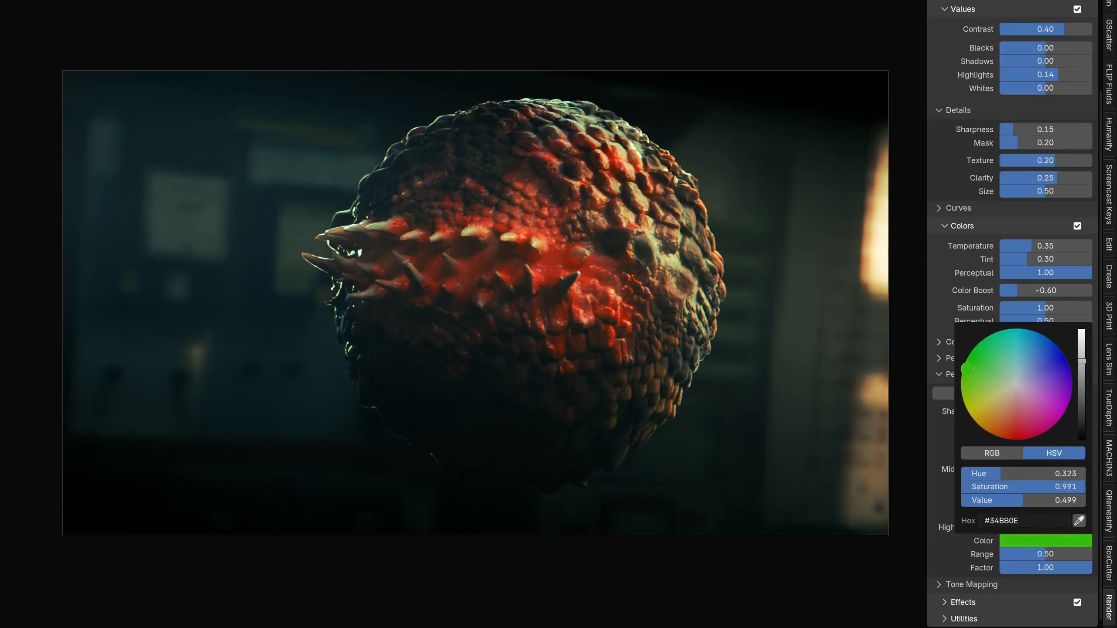
pyautogui.moveTo(1086, 364); pyautogui.dragTo(1082, 330)
pyautogui.moveTo(977, 378); pyautogui.dragTo(973, 363)
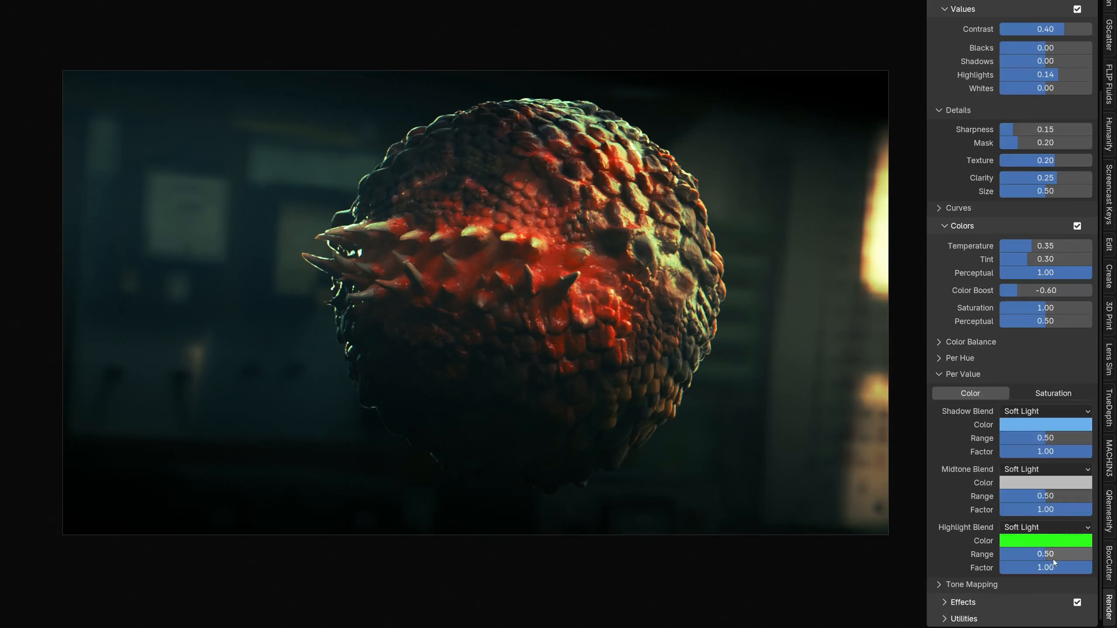
pyautogui.moveTo(1052, 559)
pyautogui.mouseDown()
pyautogui.moveTo(1096, 559)
pyautogui.moveTo(1061, 554)
pyautogui.mouseUp()
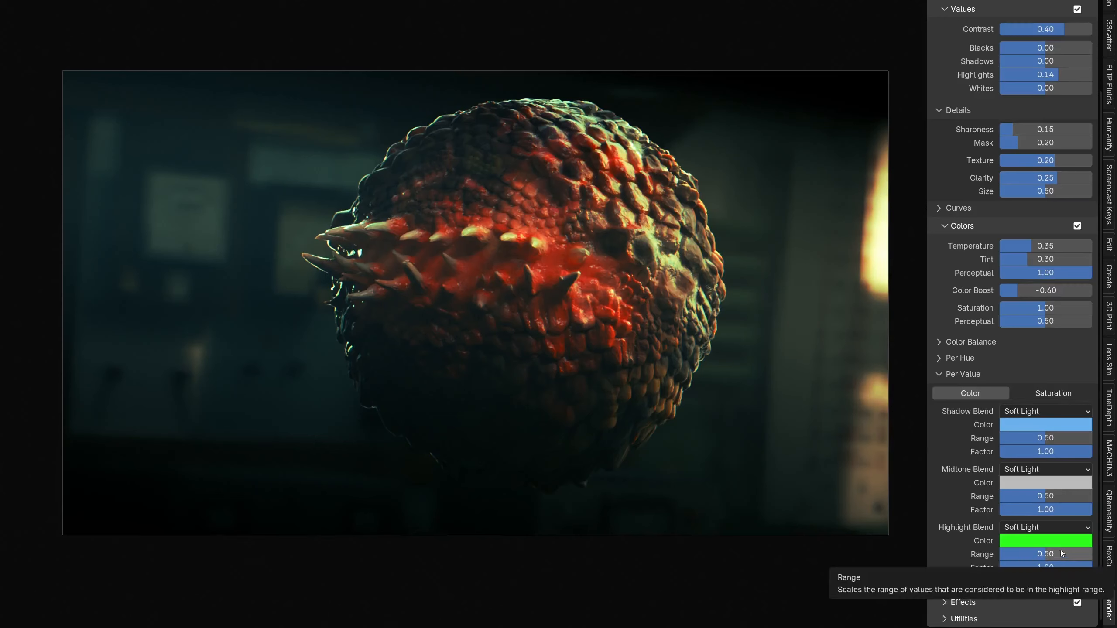
# Set the shadow color factor to 0.80 and the overall saturation to 0.90, and collapse the Per Hue settings.
pyautogui.moveTo(1064, 452); pyautogui.dragTo(1054, 451)
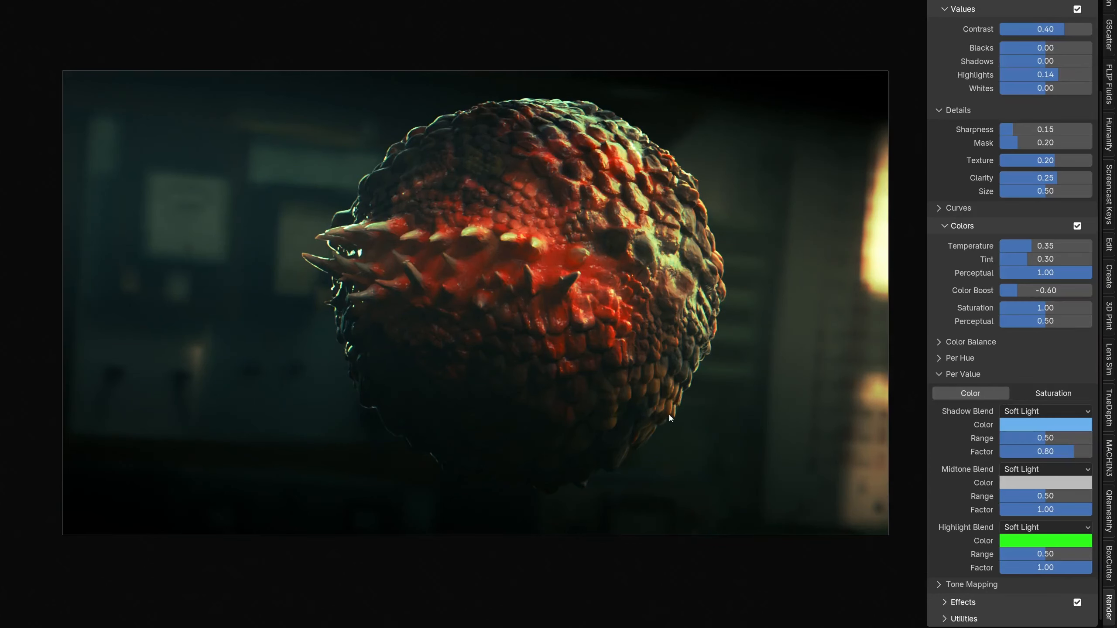
pyautogui.scroll(-1, 660, 411)
pyautogui.keyDown('shift'); pyautogui.moveTo(667, 396); pyautogui.dragTo(618, 400, button='middle'); pyautogui.keyUp('shift')
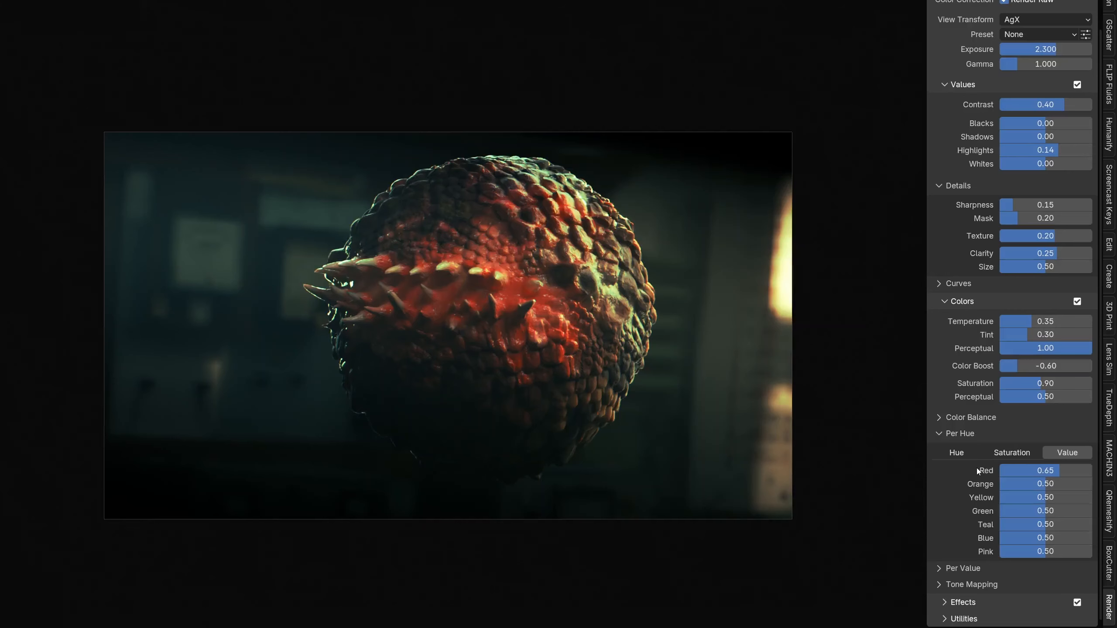
pyautogui.click(965, 435)
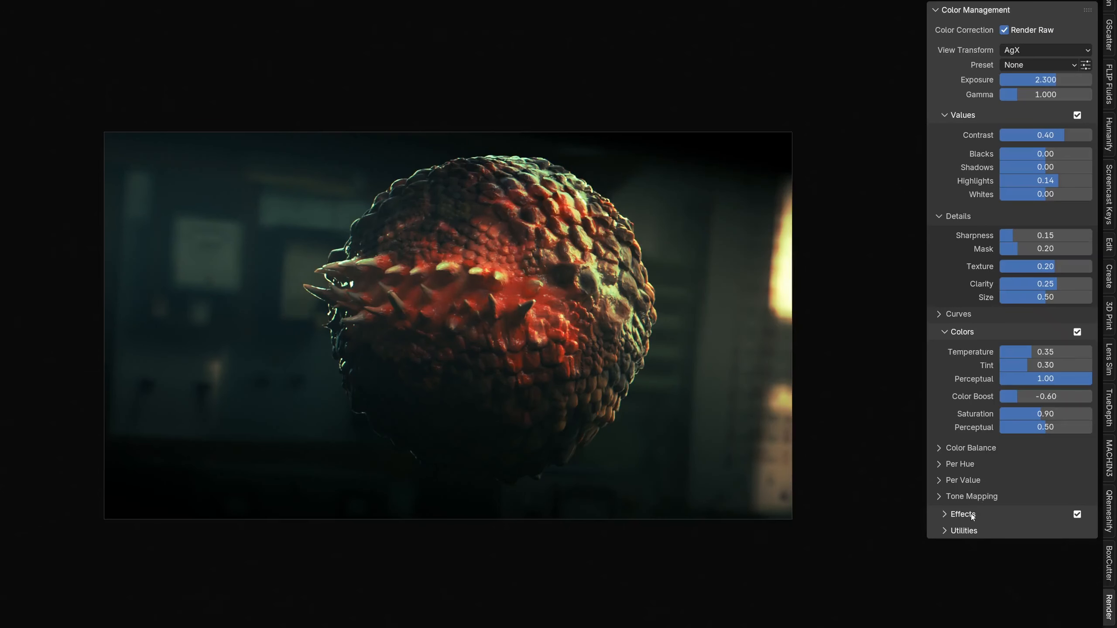
# Expand the Effects adjustments and set the glare to 0.15 and the film grain strength to 0.51.
pyautogui.click(971, 514)
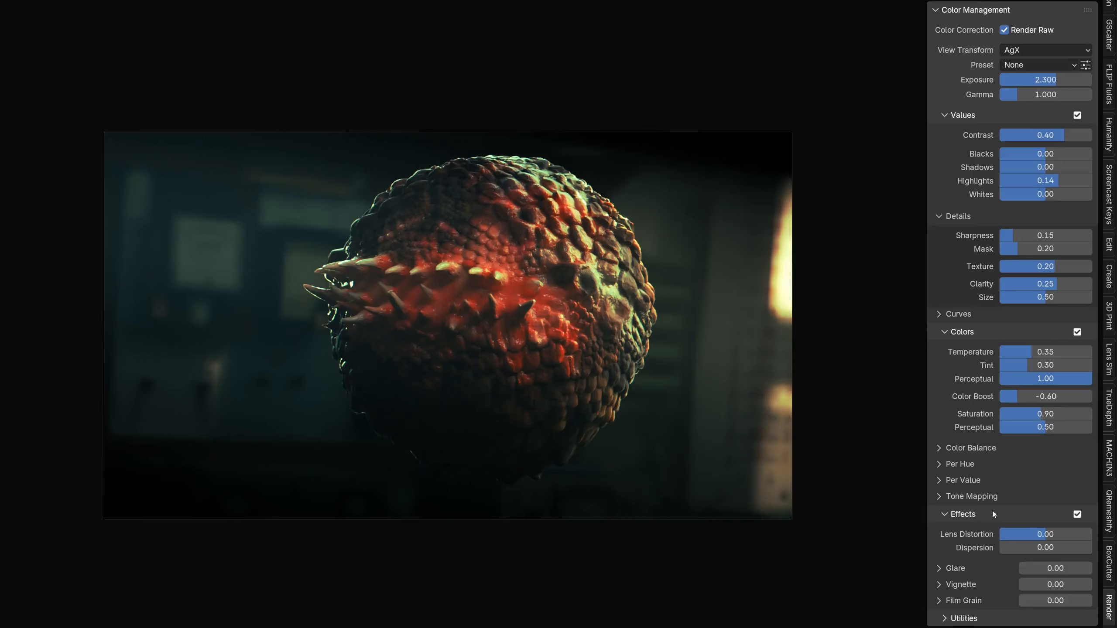
pyautogui.moveTo(1012, 547); pyautogui.dragTo(967, 601)
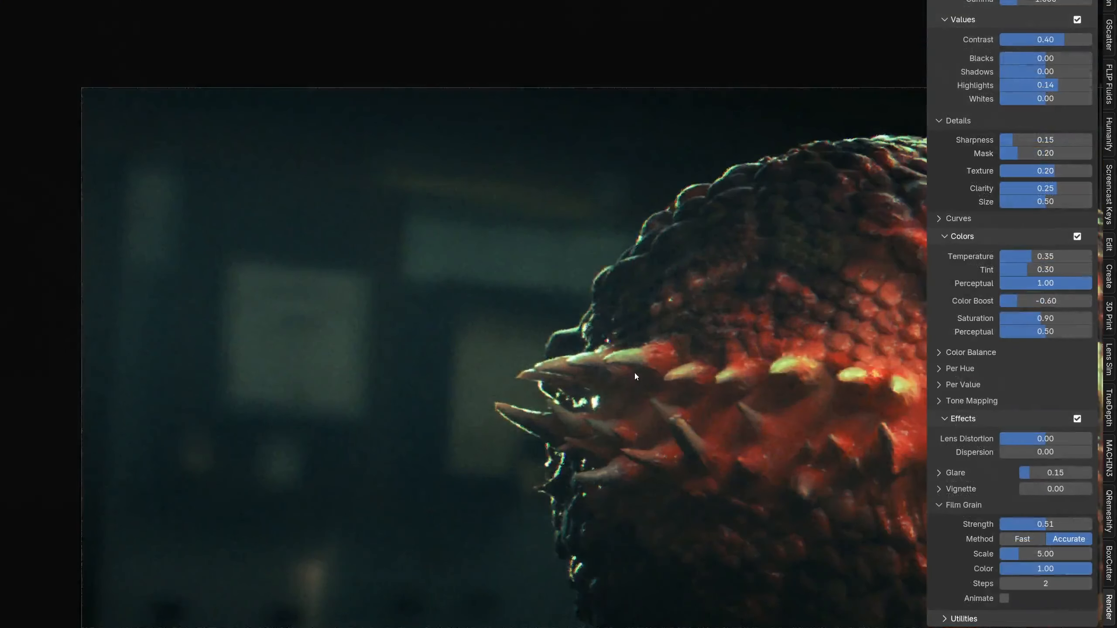
pyautogui.scroll(-3, 635, 375)
pyautogui.keyDown('shift'); pyautogui.moveTo(634, 375); pyautogui.dragTo(489, 294, button='middle'); pyautogui.keyUp('shift')
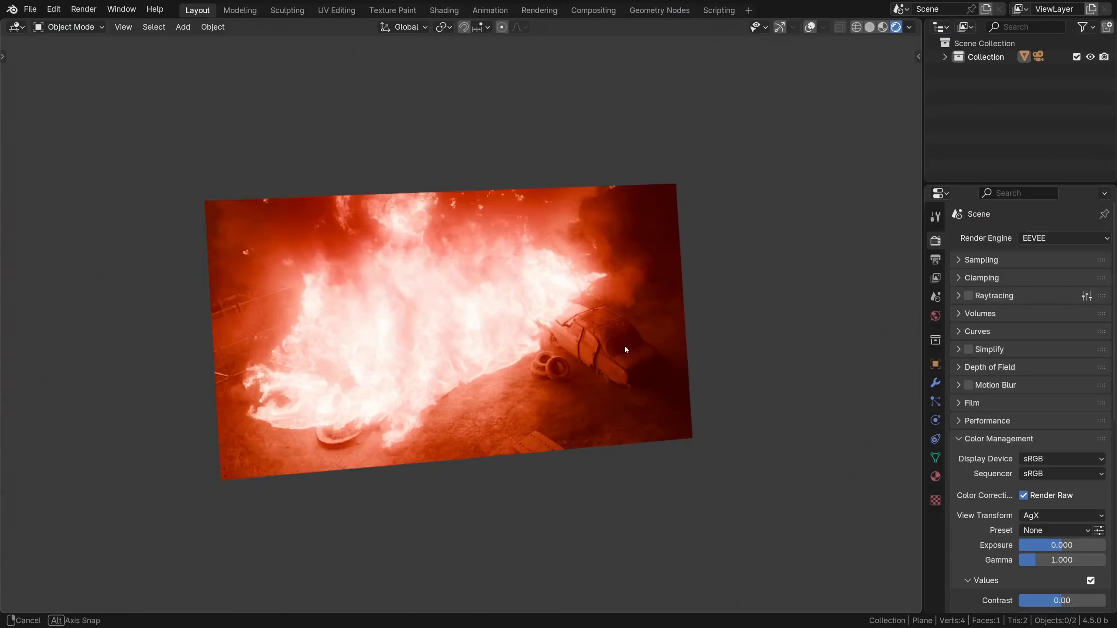
# View the fire scene through the camera in a fullscreen viewport without interface and show the sidebar with the Color Management settings.
pyautogui.moveTo(624, 345); pyautogui.dragTo(608, 306, button='middle')
pyautogui.press('KP_0')
pyautogui.hotkey('ctrl', 'alt', 'space')
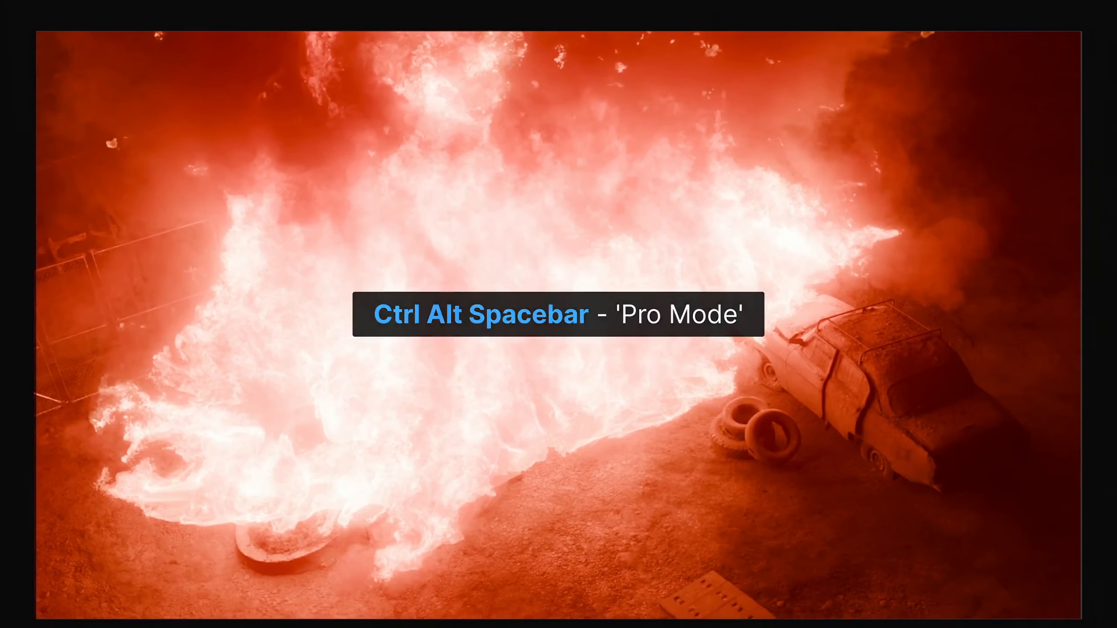
pyautogui.press('n')
pyautogui.keyDown('shift'); pyautogui.moveTo(972, 408); pyautogui.dragTo(958, 412, button='middle'); pyautogui.keyUp('shift')
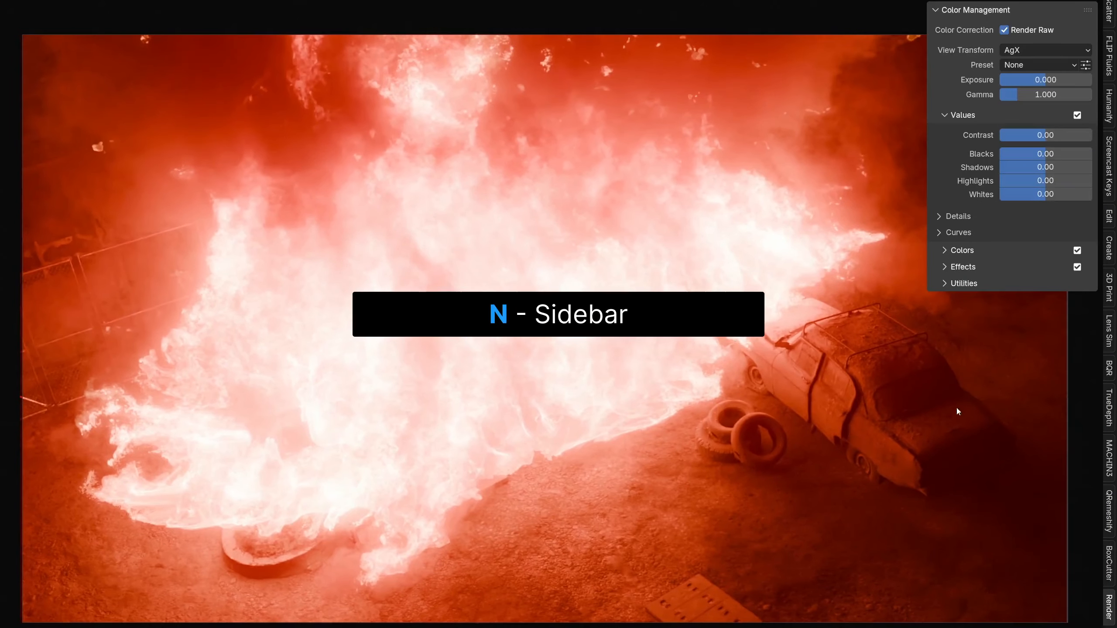
# Compare the image with Render Raw off and on, and try the Filmic view transform.
pyautogui.click(1005, 31)
pyautogui.click(1005, 30)
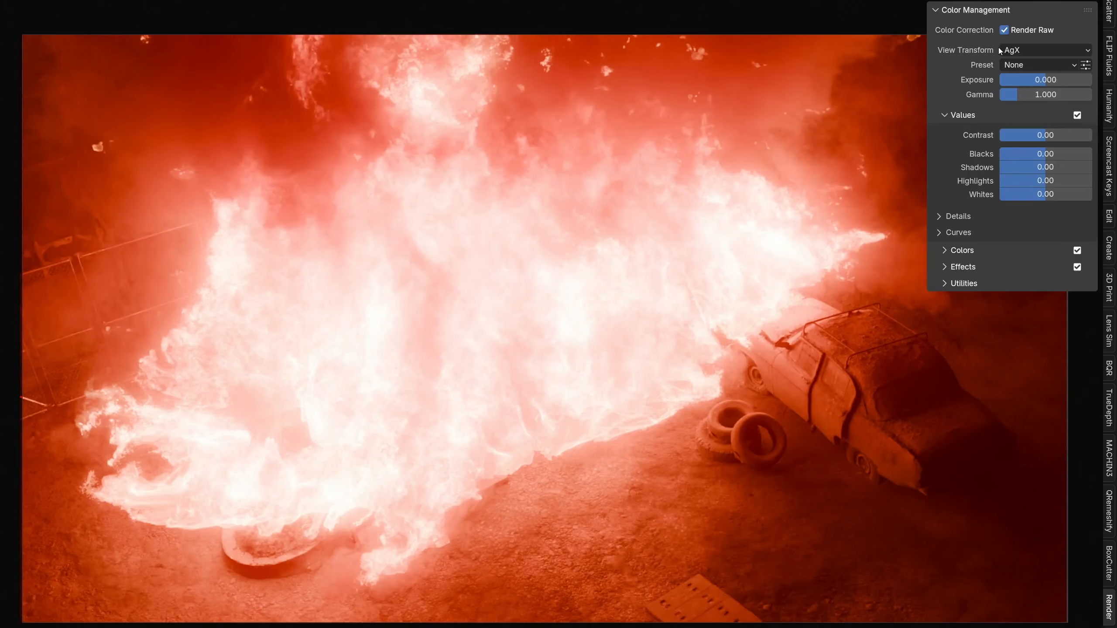
pyautogui.click(1000, 51)
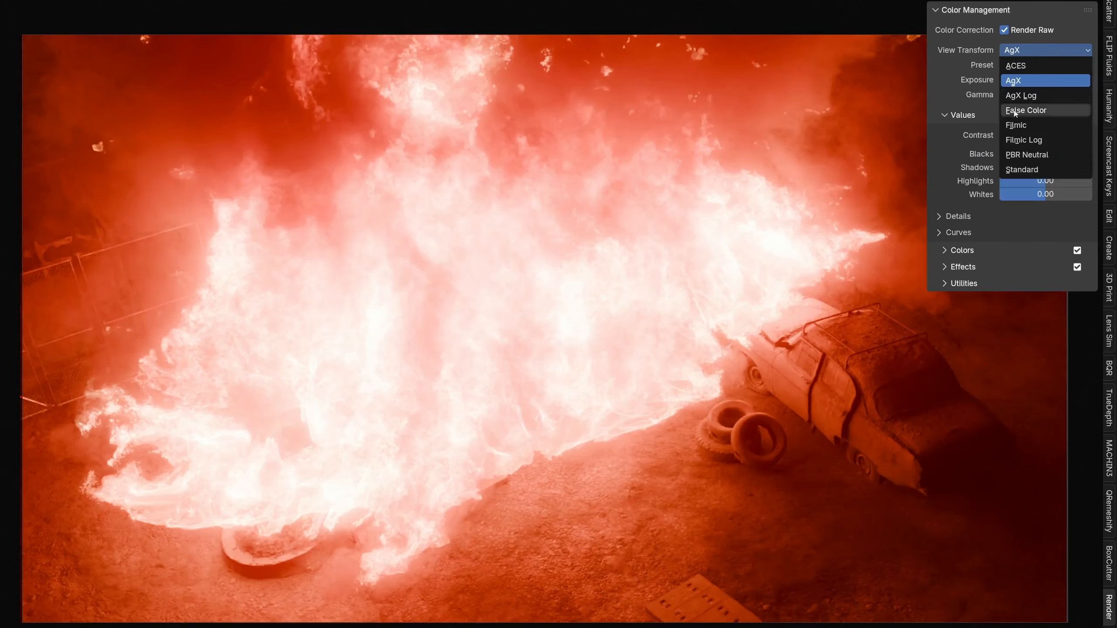
pyautogui.click(1015, 124)
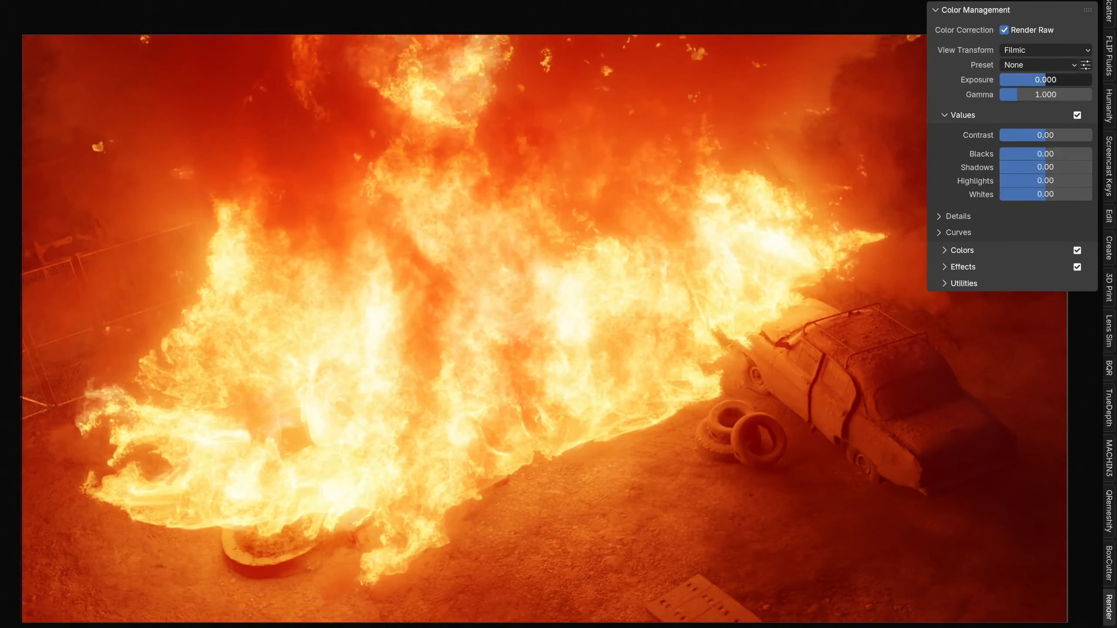
# Lower the exposure to -2.430 and compare the AgX and Filmic view transforms at that exposure, returning to AgX.
pyautogui.moveTo(1037, 80)
pyautogui.mouseDown()
pyautogui.moveTo(986, 80)
pyautogui.moveTo(1037, 83)
pyautogui.mouseUp()
pyautogui.click(1024, 50)
pyautogui.click(1024, 82)
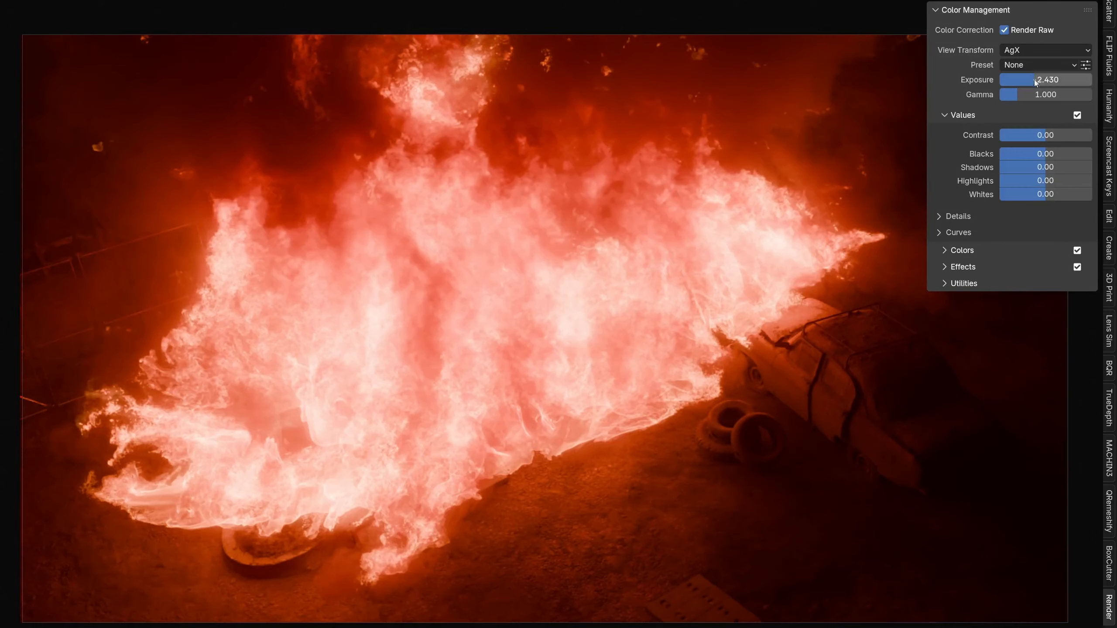
pyautogui.click(1025, 49)
pyautogui.click(1023, 122)
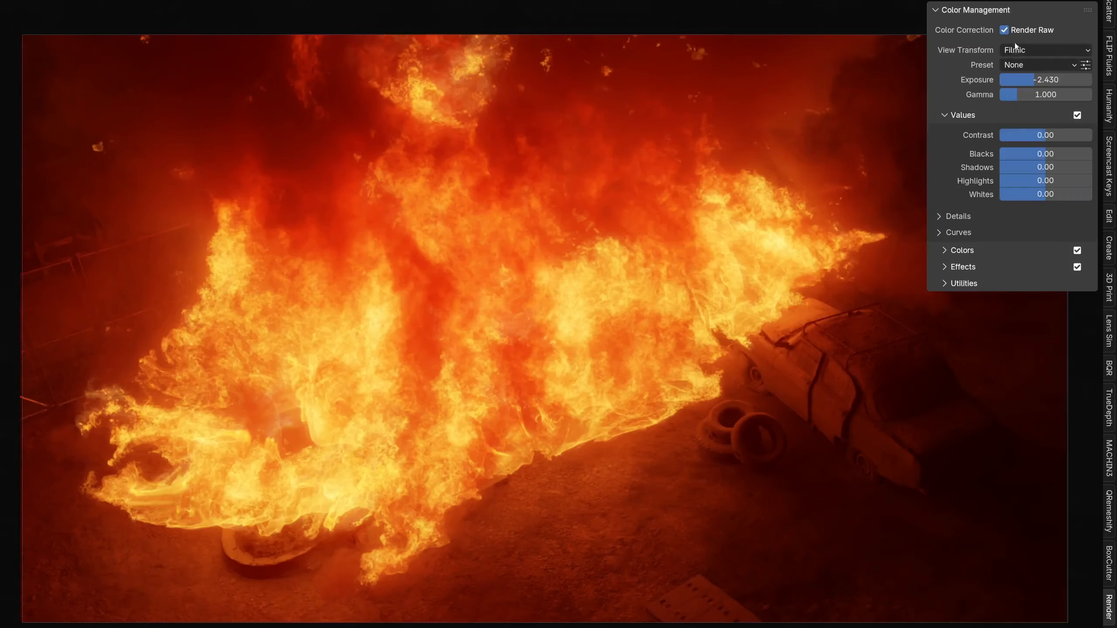
pyautogui.click(1015, 45)
pyautogui.click(1013, 80)
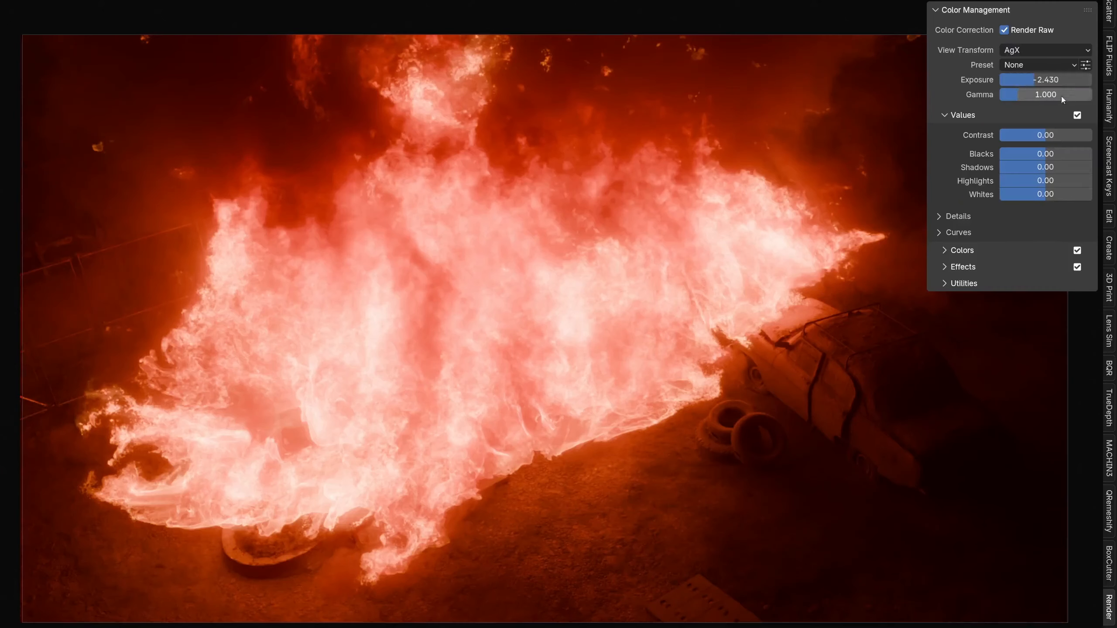
# Set the exposure to -2.5.
pyautogui.moveTo(1039, 82); pyautogui.dragTo(1035, 83)
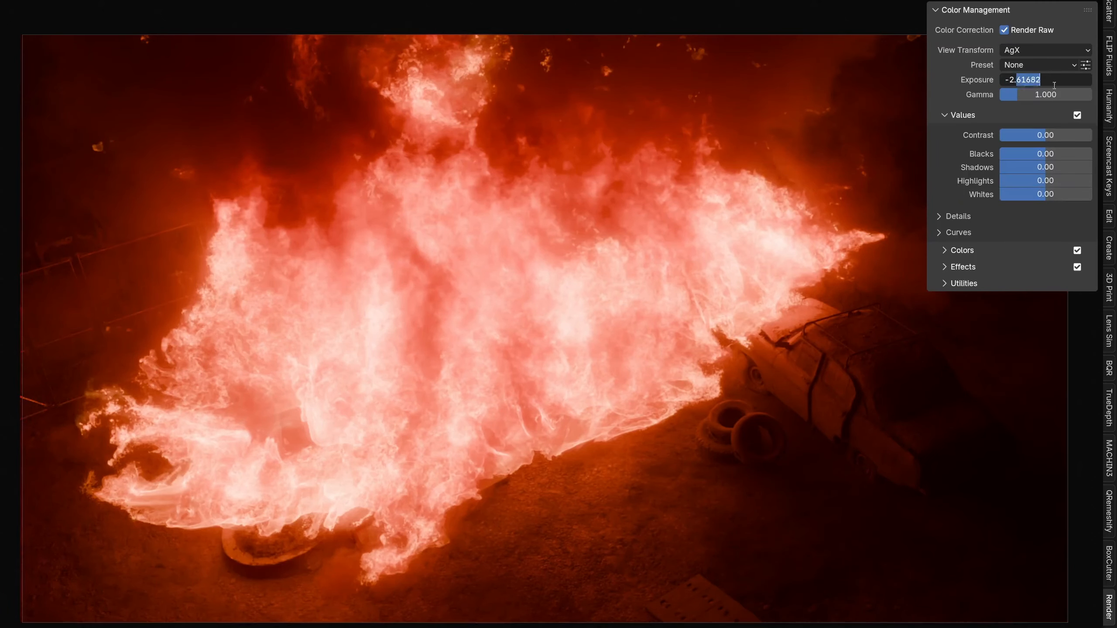
pyautogui.write('5')
pyautogui.press('Return')
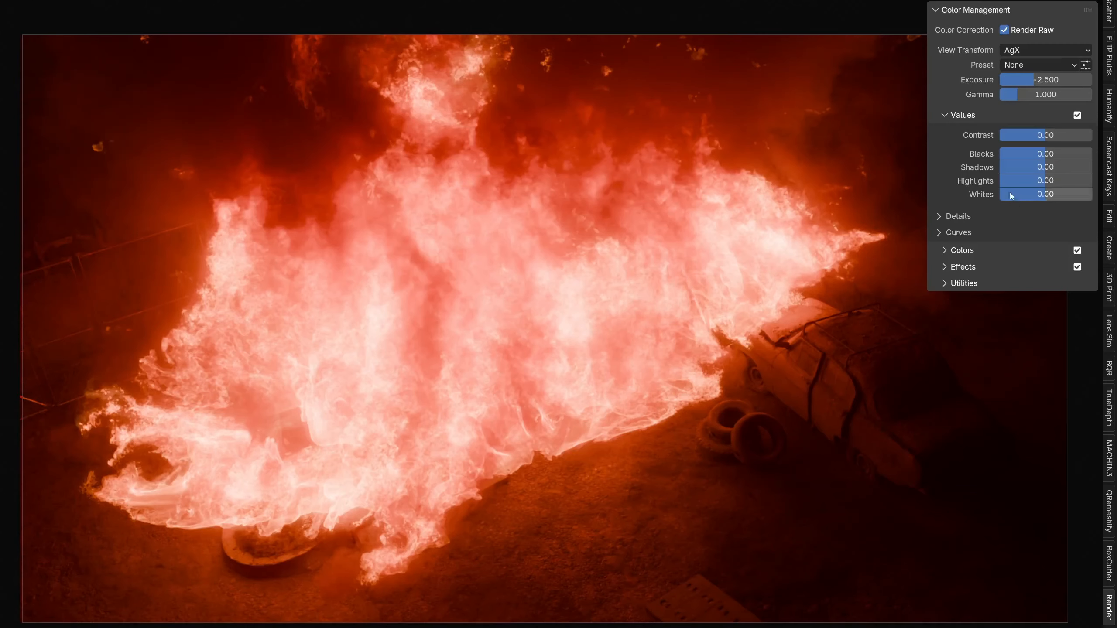
# Try a clarity of 1.00 in the Details adjustments, reset it to 0.00, and collapse Details.
pyautogui.click(959, 216)
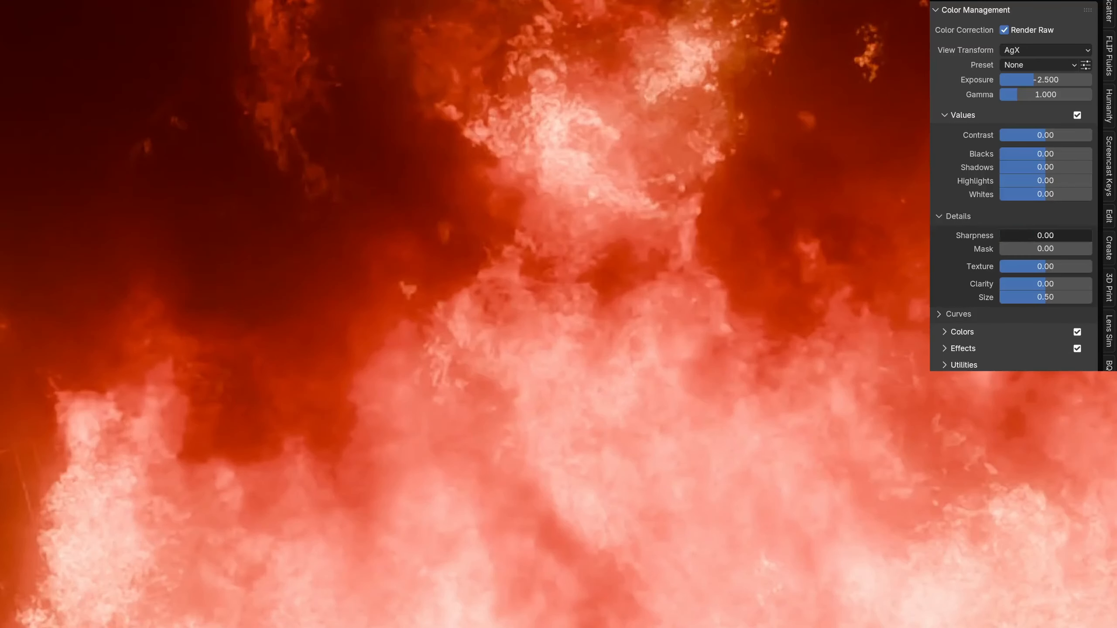
pyautogui.moveTo(1001, 235); pyautogui.dragTo(955, 246)
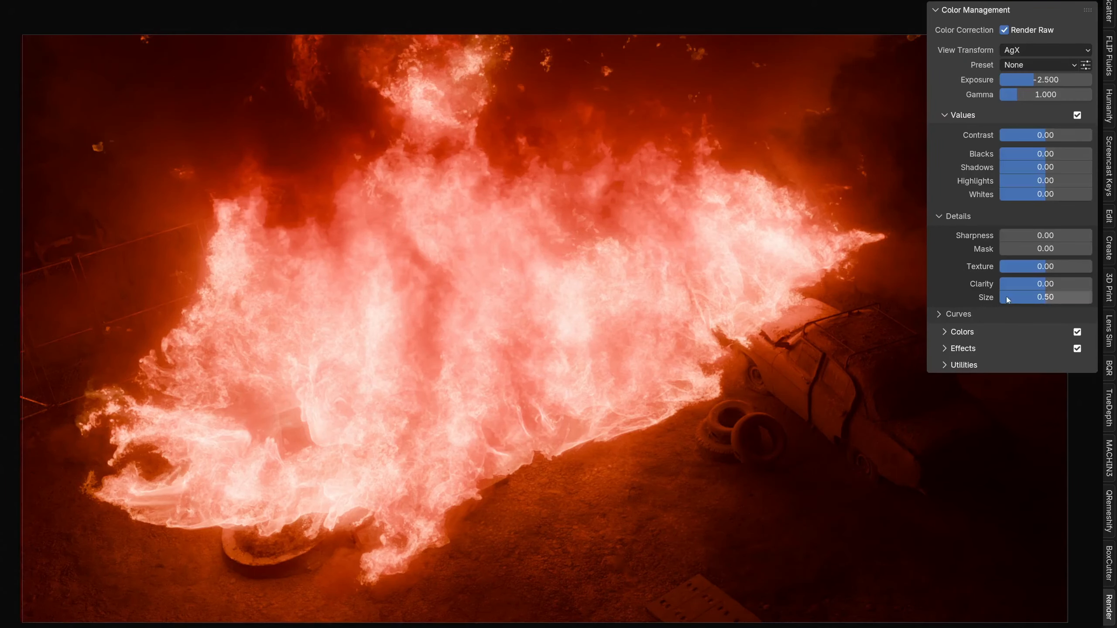
pyautogui.moveTo(1046, 283); pyautogui.dragTo(1091, 284)
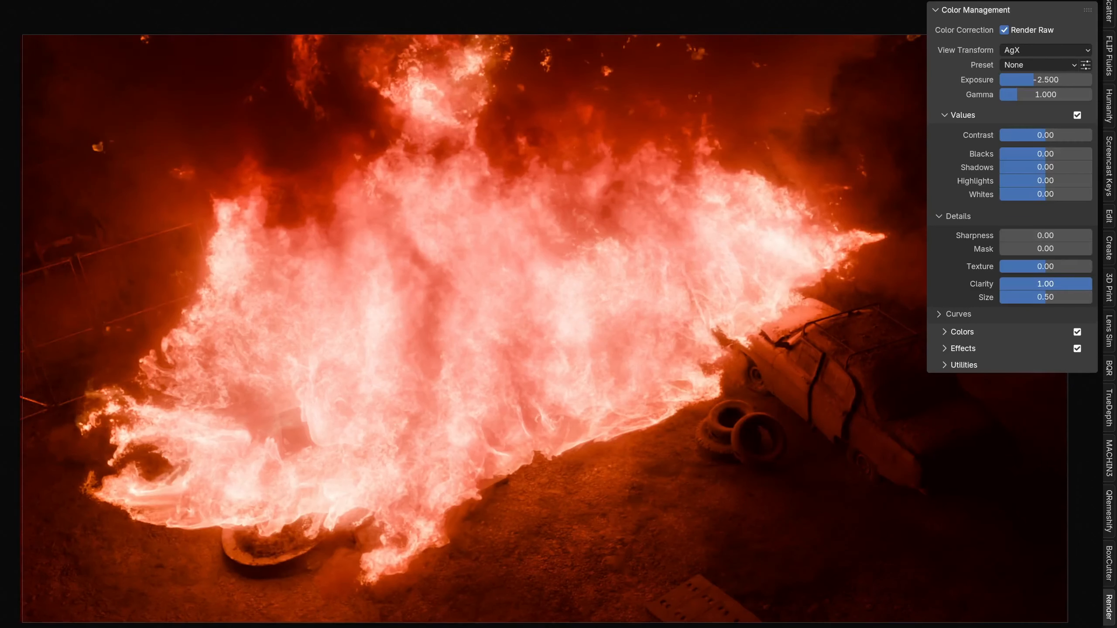
pyautogui.rightClick(1070, 285)
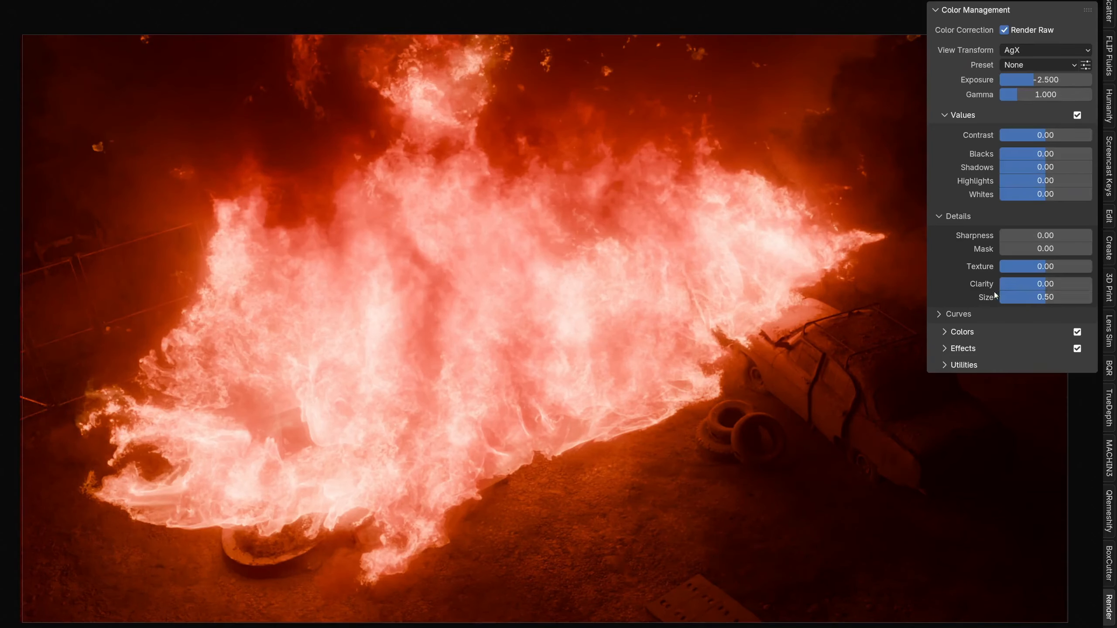
pyautogui.click(960, 217)
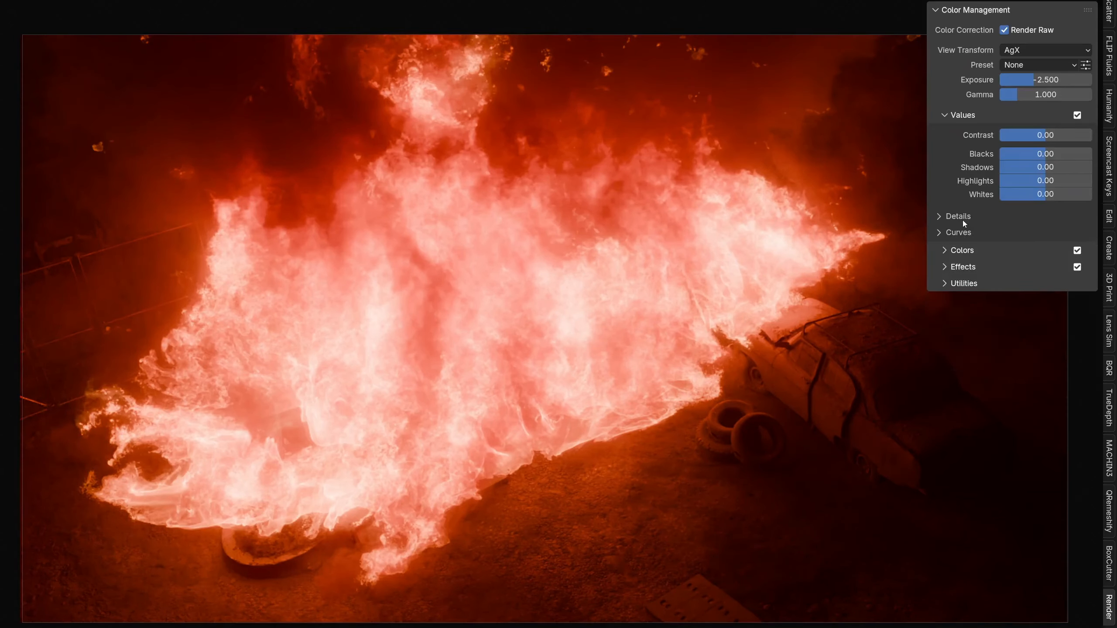
# Set the overall color saturation to 0.88 and the Filmic tone mapping amount to 1.00.
pyautogui.click(962, 251)
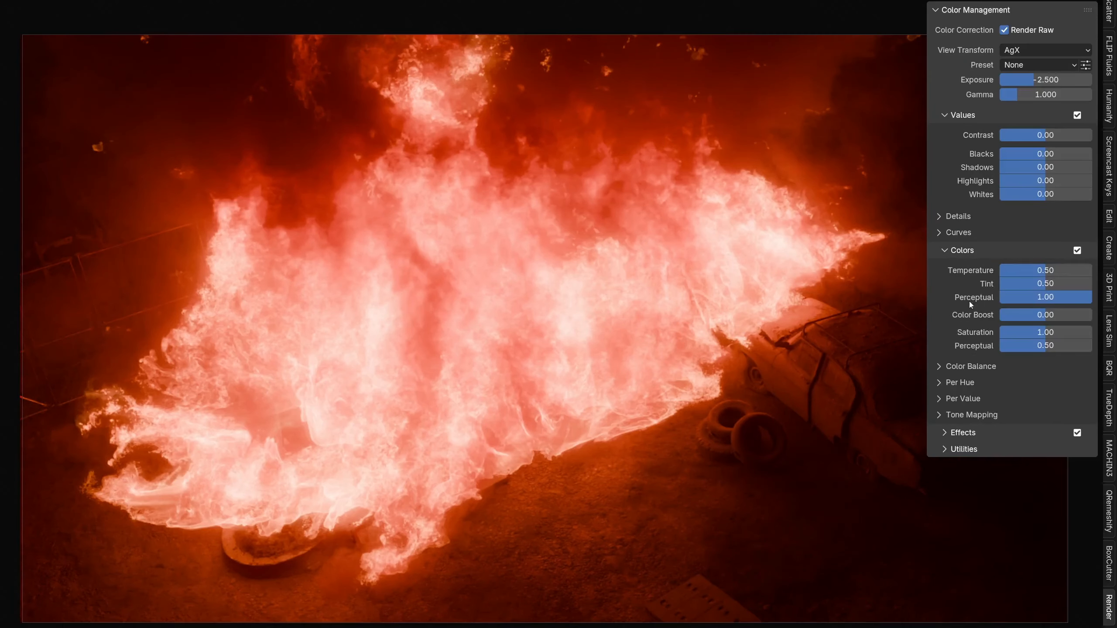
pyautogui.moveTo(1065, 333); pyautogui.dragTo(1040, 335)
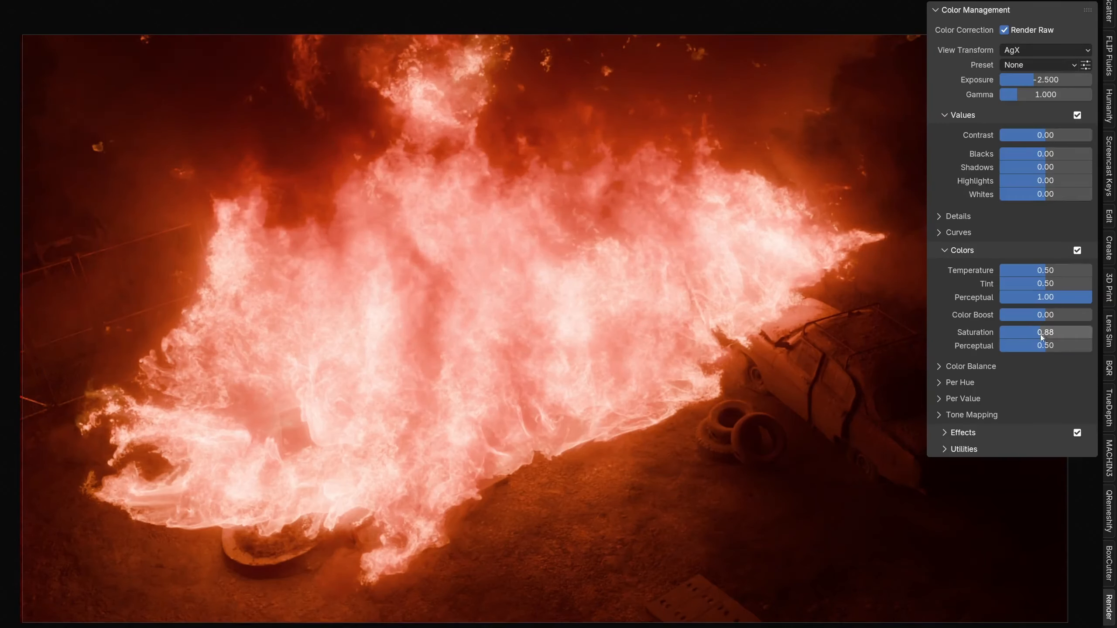
pyautogui.click(974, 415)
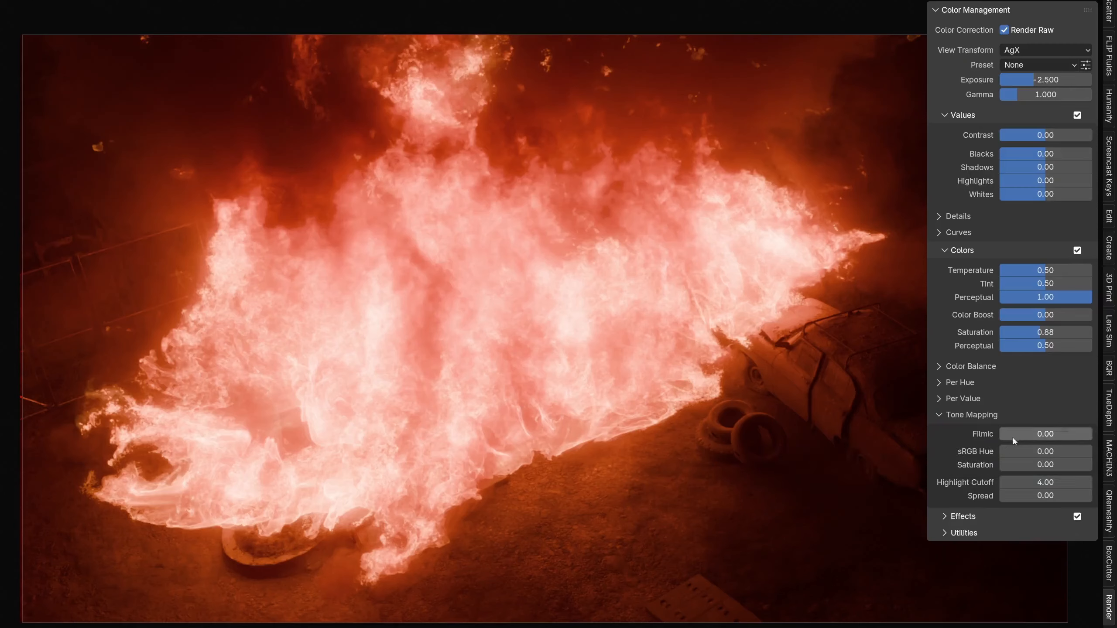
pyautogui.moveTo(1012, 438); pyautogui.dragTo(1092, 436)
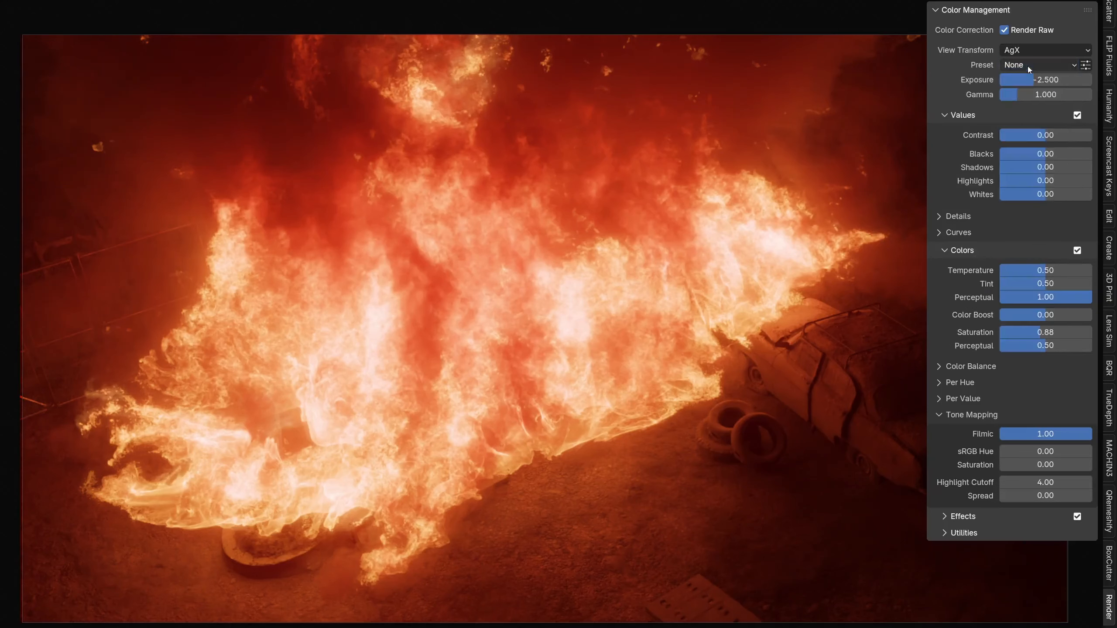
# Compare the tone-mapped fire with the Filmic view transform and switch back to AgX, keeping the Filmic amount at 1.00.
pyautogui.click(1022, 50)
pyautogui.click(1016, 125)
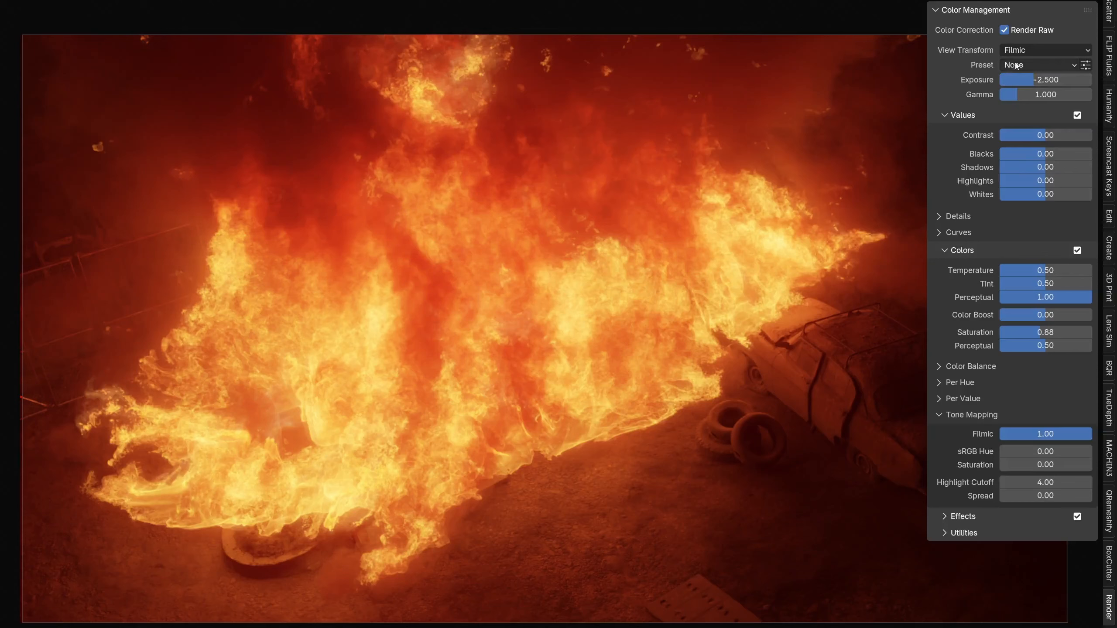
pyautogui.click(1022, 50)
pyautogui.click(1025, 82)
pyautogui.moveTo(1063, 440)
pyautogui.mouseDown()
pyautogui.moveTo(970, 440)
pyautogui.moveTo(1063, 439)
pyautogui.mouseUp()
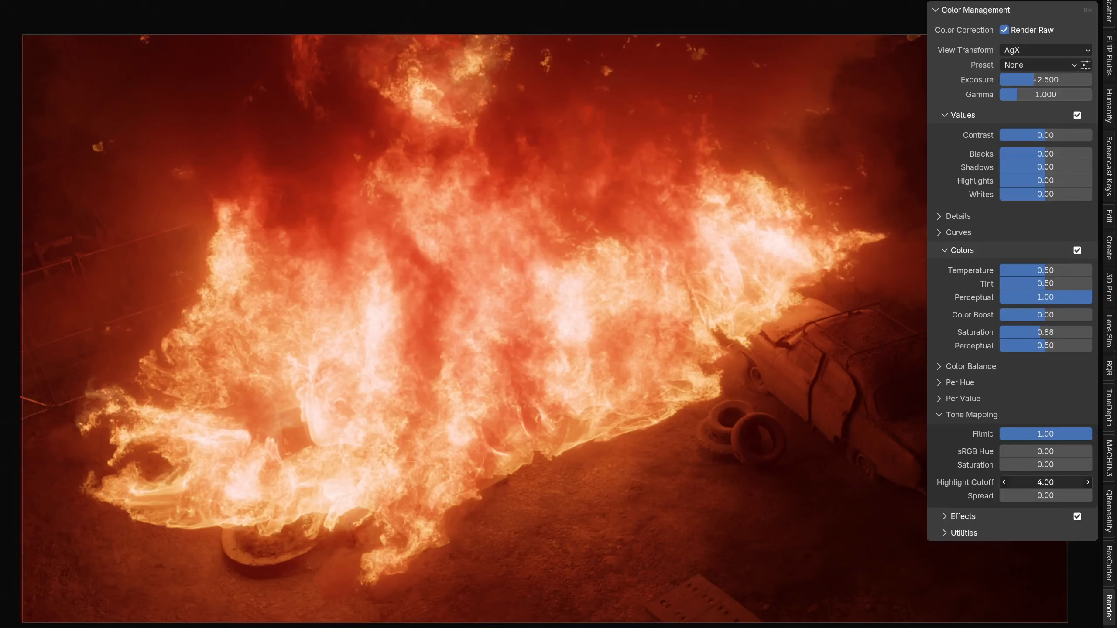
# Try a Highlight Cutoff of 10.86 and tone mapping sRGB Hue and Saturation of 1.00, restoring 4.00 and 0.00.
pyautogui.moveTo(1045, 482); pyautogui.dragTo(1108, 482)
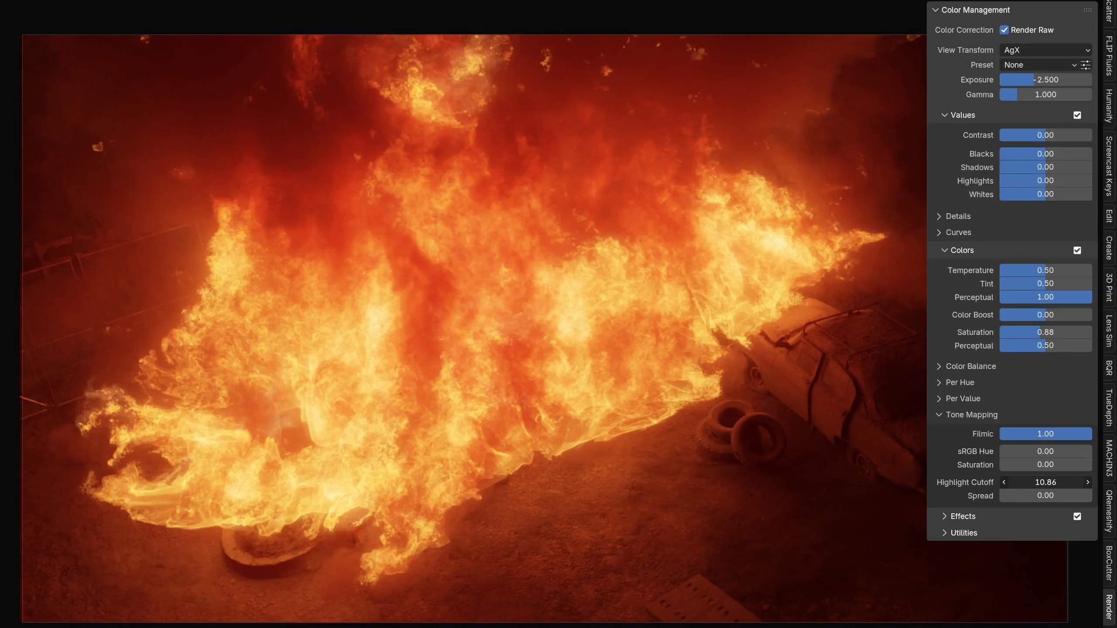
pyautogui.moveTo(1055, 482); pyautogui.dragTo(1029, 484)
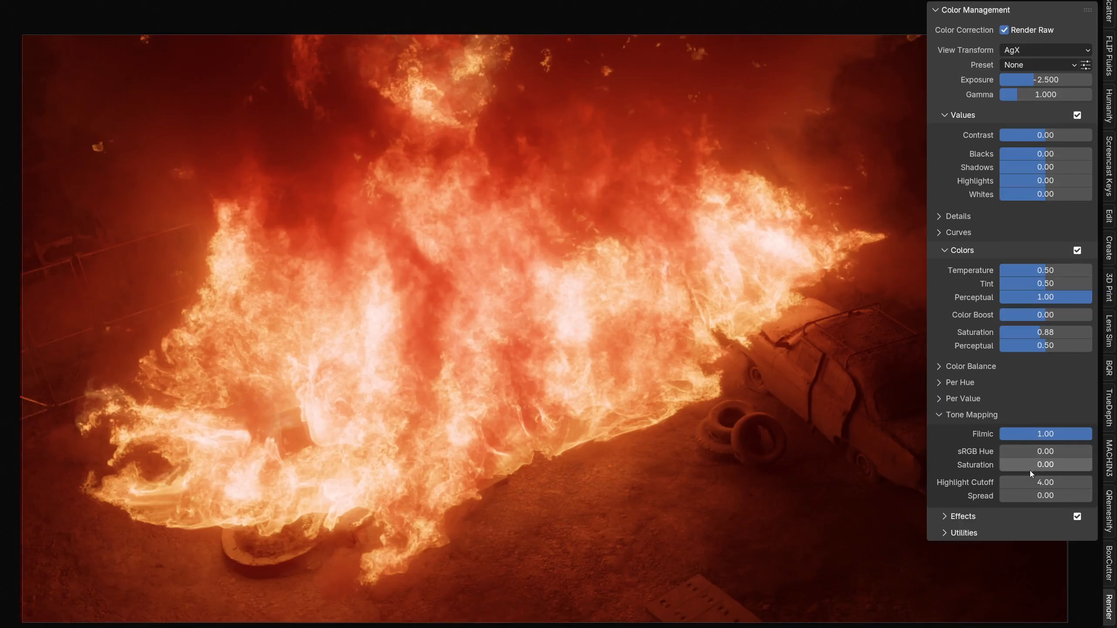
pyautogui.moveTo(1023, 453); pyautogui.dragTo(1067, 453)
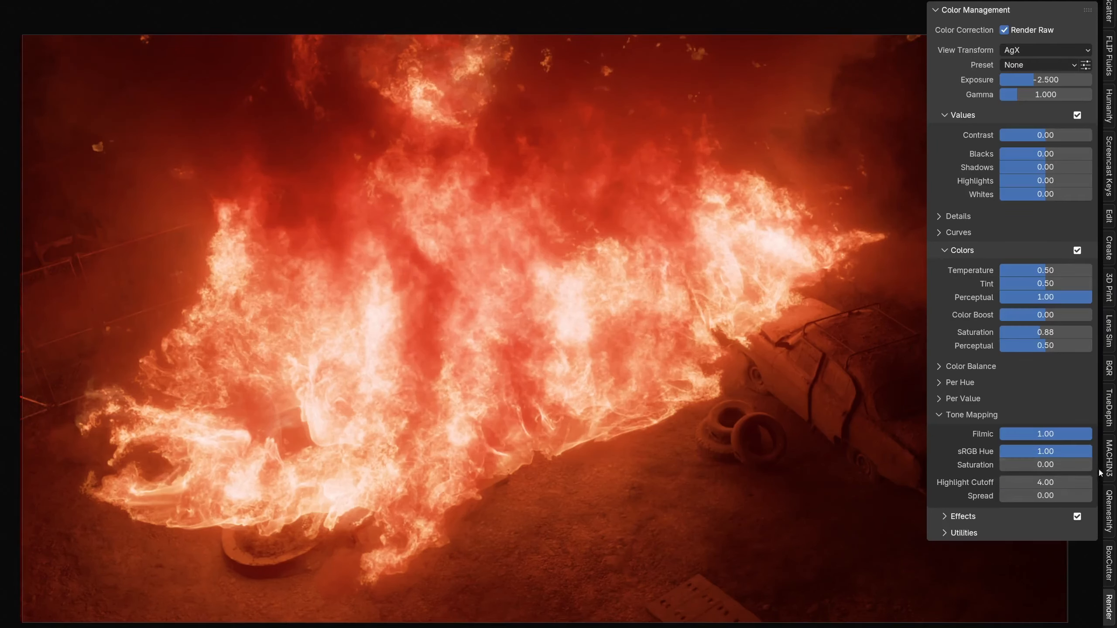
pyautogui.moveTo(1077, 453)
pyautogui.mouseDown()
pyautogui.moveTo(1005, 453)
pyautogui.moveTo(1009, 465)
pyautogui.moveTo(1093, 465)
pyautogui.mouseUp()
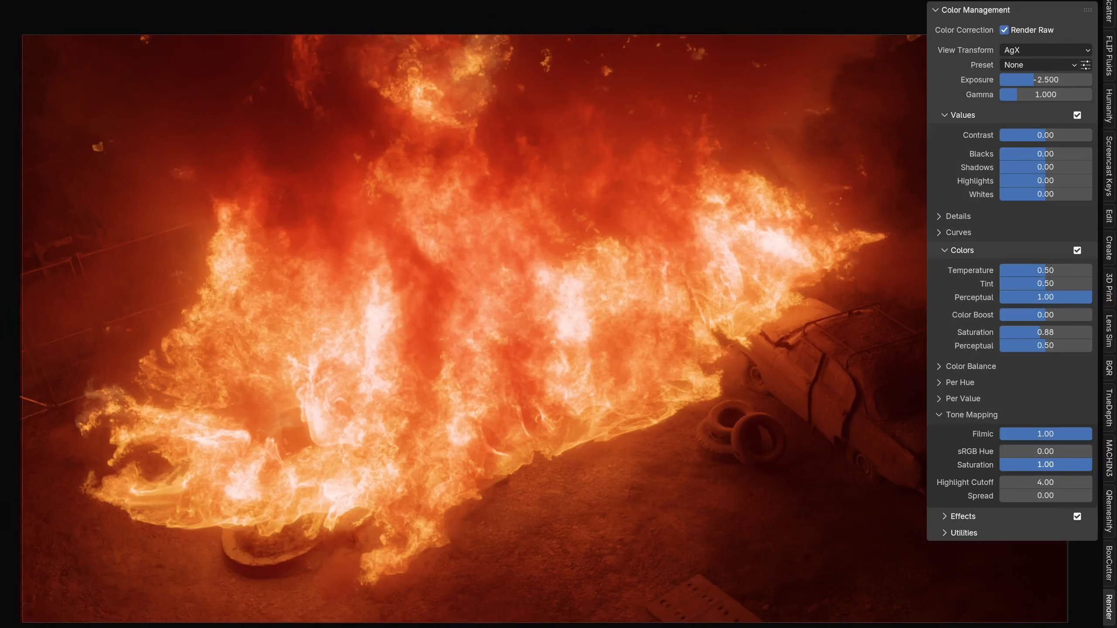
pyautogui.moveTo(1088, 466); pyautogui.dragTo(1003, 465)
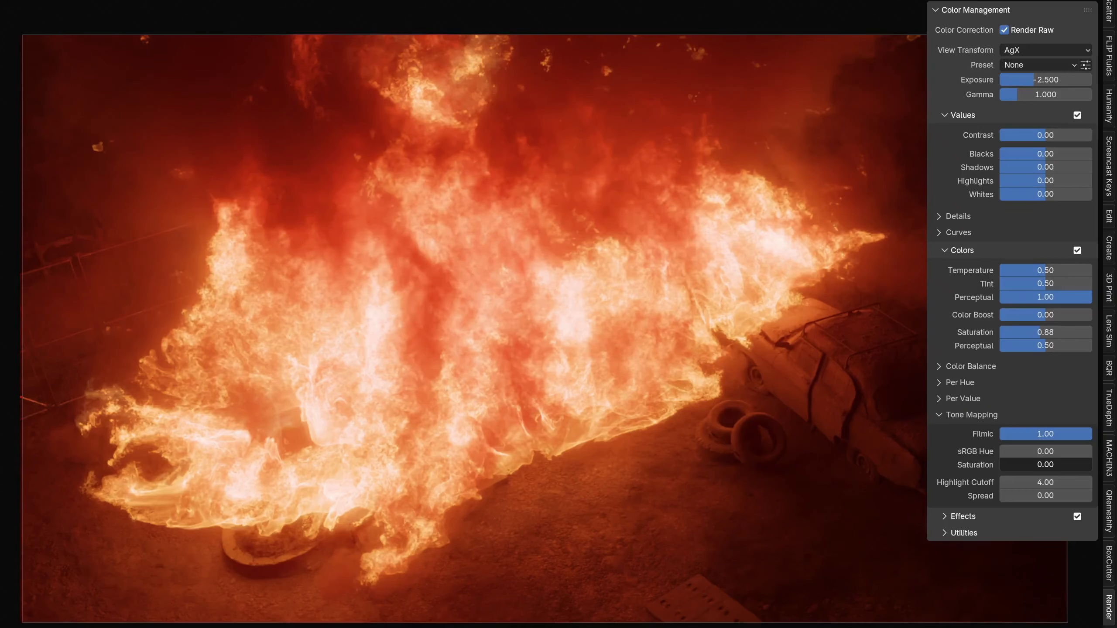
# Set the Filmic tone mapping amount to 0.75.
pyautogui.moveTo(1062, 436); pyautogui.dragTo(1046, 435)
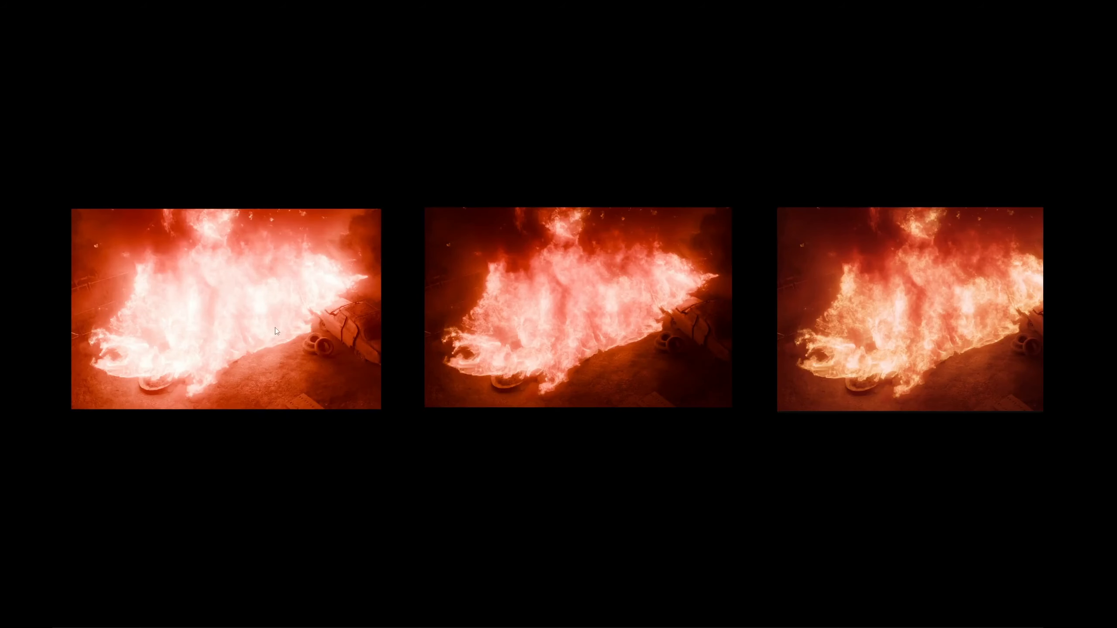
# Compare the three fire renders on the image board one by one, examining their brightness and flame colors.
pyautogui.scroll(5, 170, 309)
pyautogui.moveTo(172, 310); pyautogui.dragTo(284, 327, button='middle')
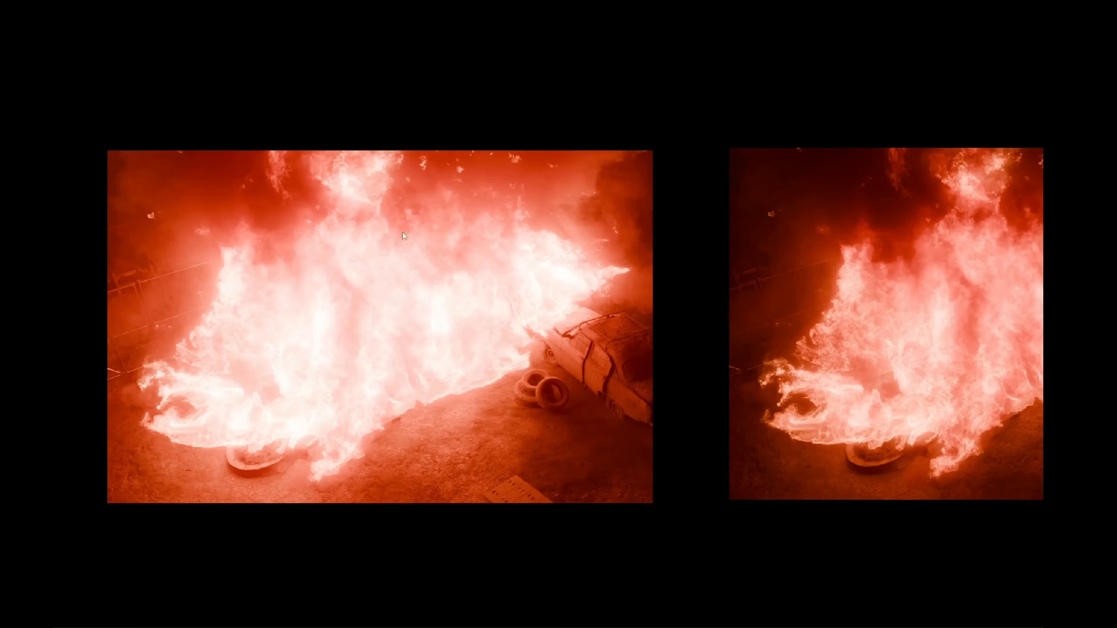
pyautogui.moveTo(745, 395); pyautogui.dragTo(317, 368, button='middle')
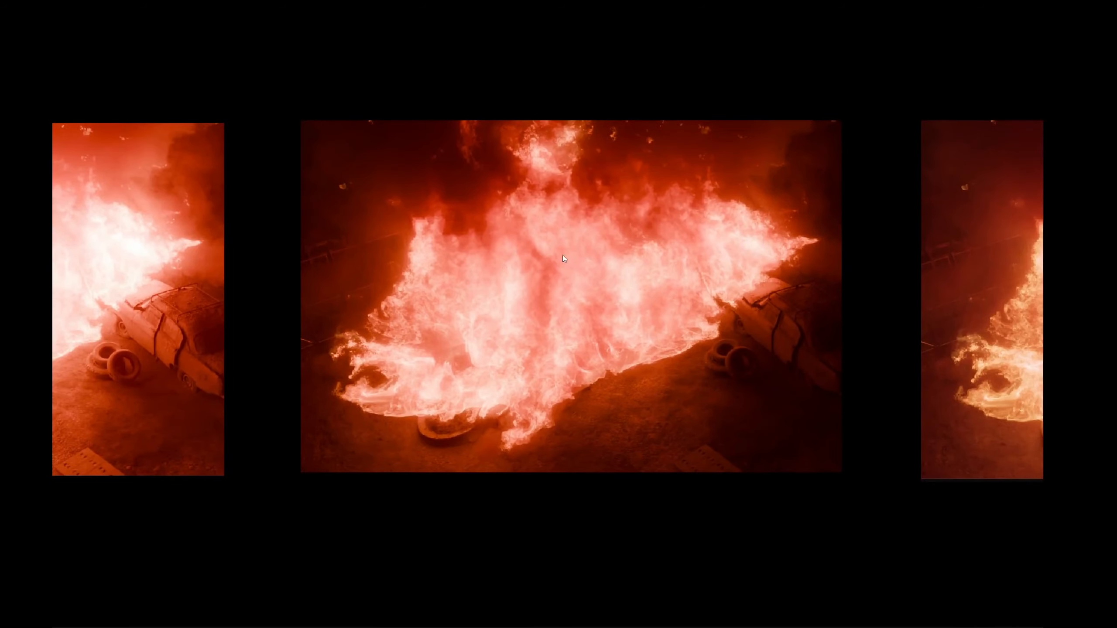
pyautogui.moveTo(648, 325); pyautogui.dragTo(648, 336, button='middle')
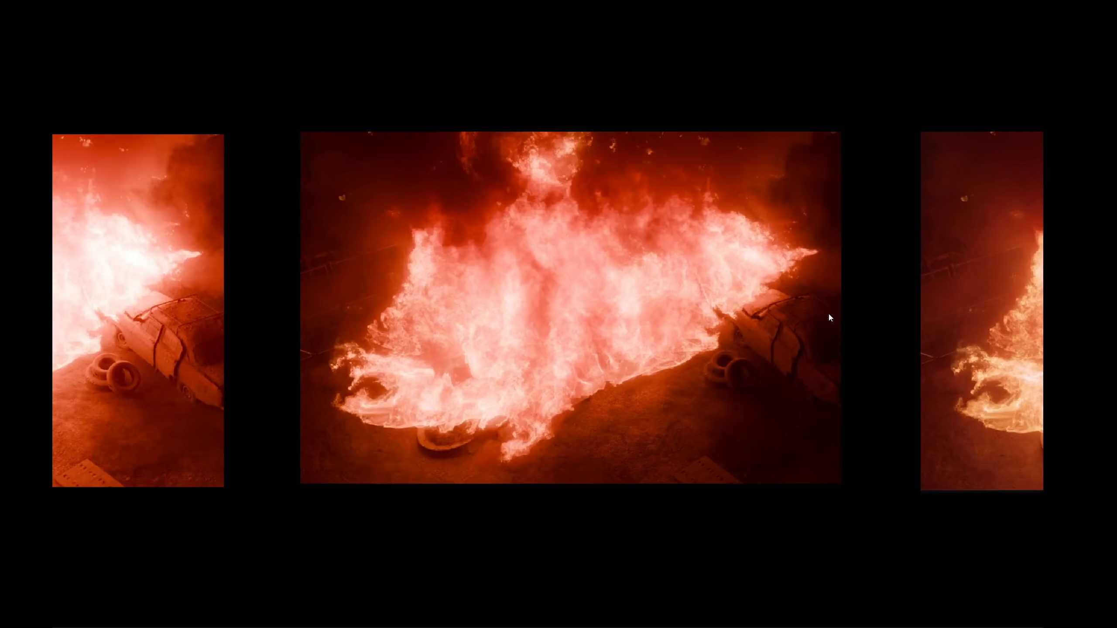
pyautogui.moveTo(828, 312); pyautogui.dragTo(253, 313, button='middle')
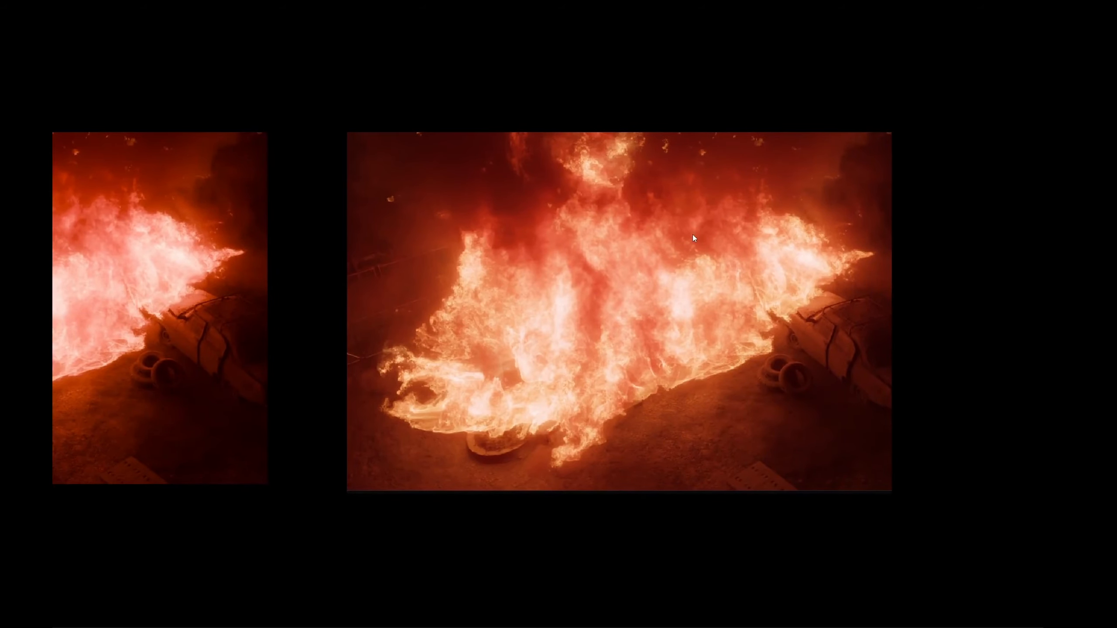
pyautogui.moveTo(693, 235); pyautogui.dragTo(672, 231, button='middle')
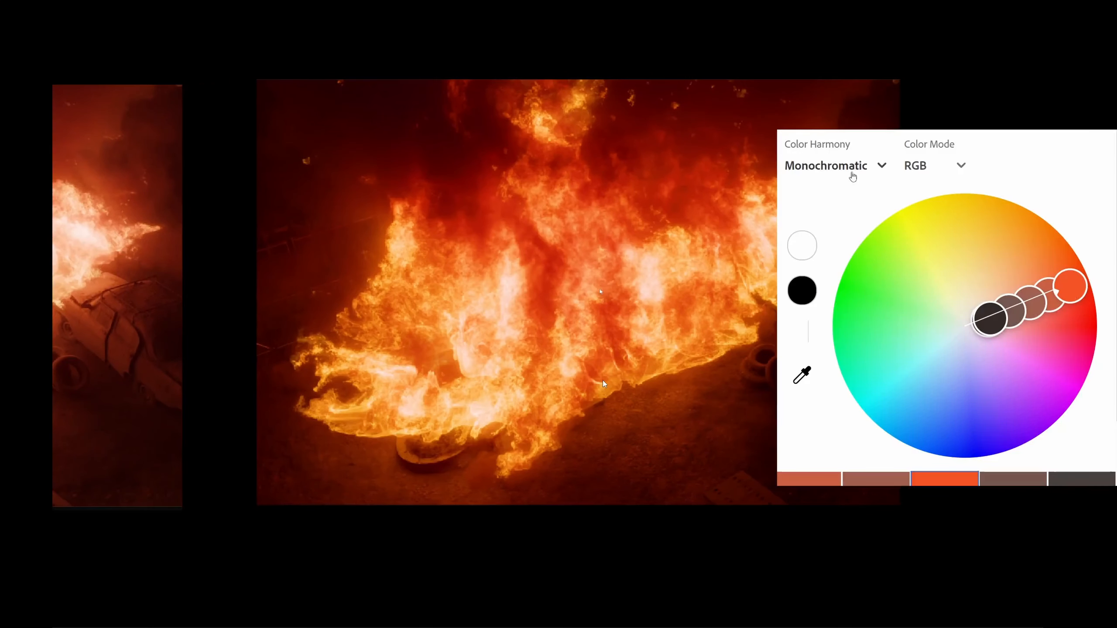
# Choose another color harmony rule for the color wheel beside the fire image.
pyautogui.click(852, 172)
pyautogui.click(832, 203)
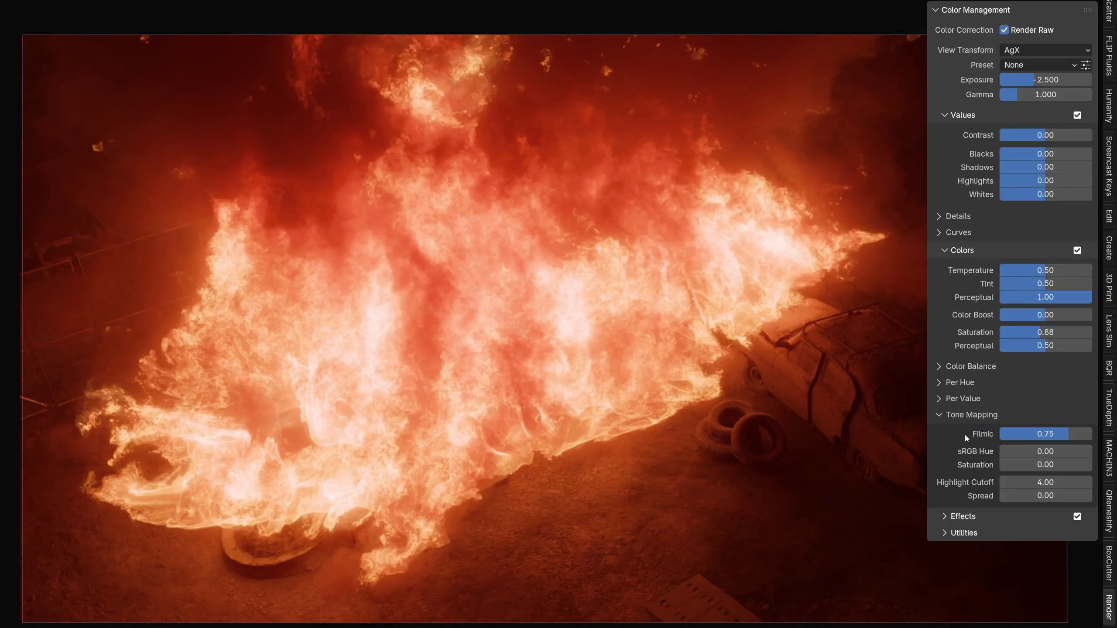
# Shift the per-hue Hue values to 0.45 for Red, 0.64 for Orange and 0.26 for Yellow.
pyautogui.click(960, 382)
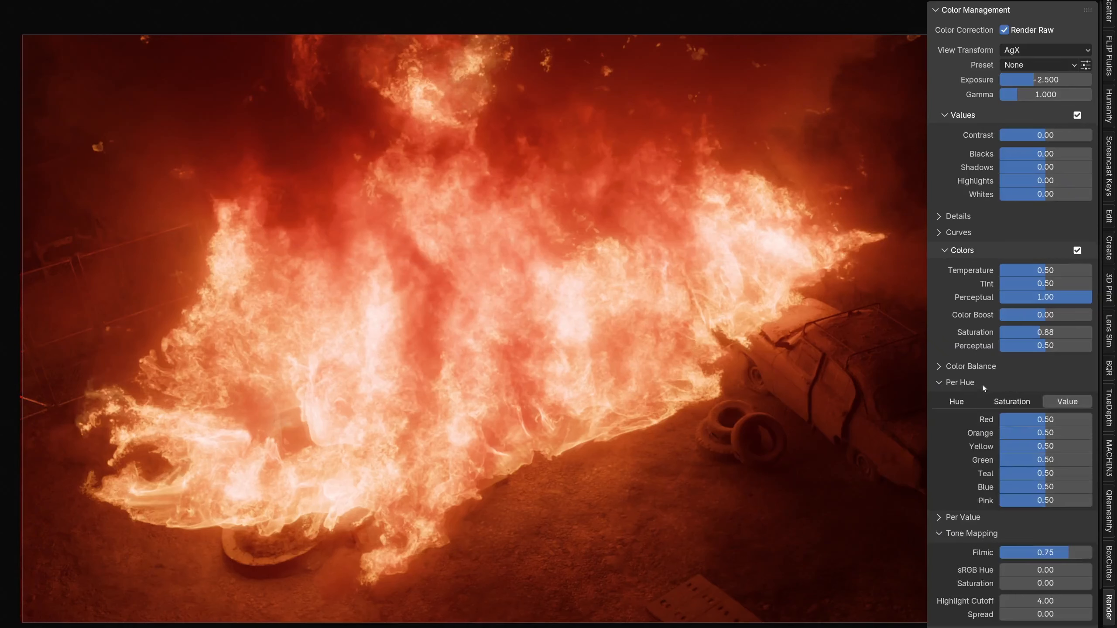
pyautogui.scroll(-2, 982, 383)
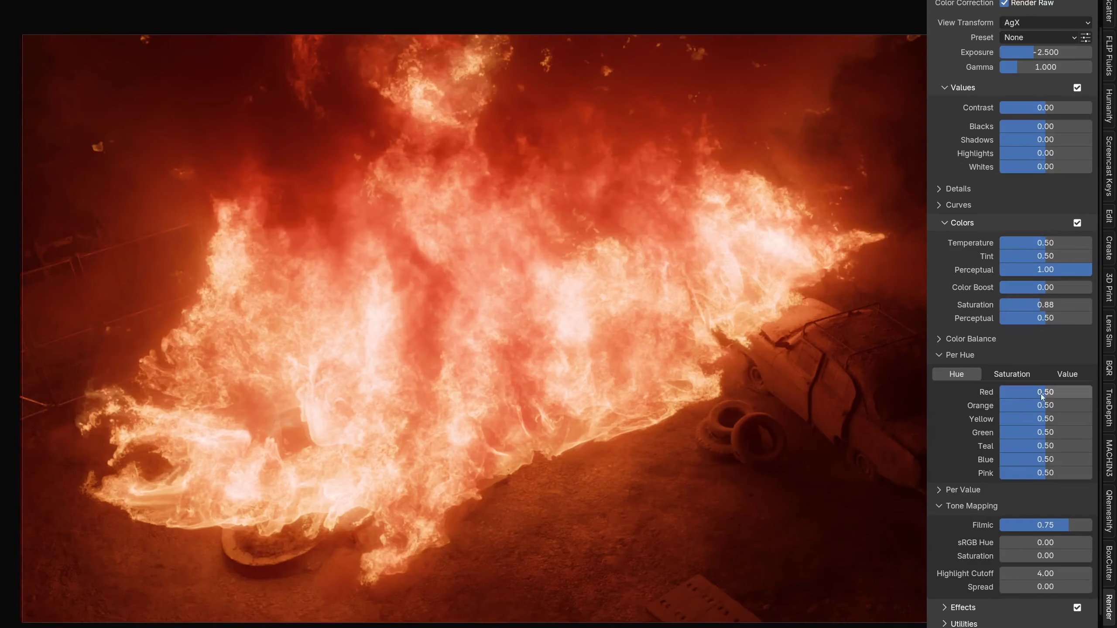
pyautogui.moveTo(1041, 392); pyautogui.dragTo(1023, 418)
# Compare the fire image with and without the Colors adjustments, leaving them enabled.
pyautogui.click(1077, 223)
pyautogui.click(1077, 223)
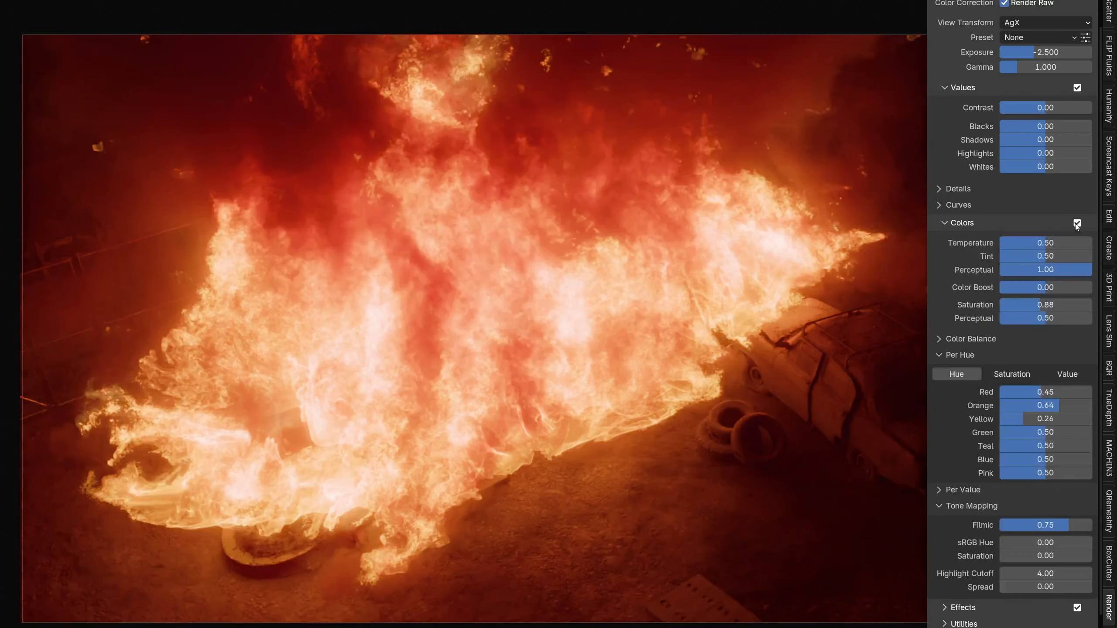
pyautogui.click(1077, 223)
pyautogui.click(1077, 223)
pyautogui.click(1076, 223)
pyautogui.click(1076, 224)
pyautogui.click(1076, 223)
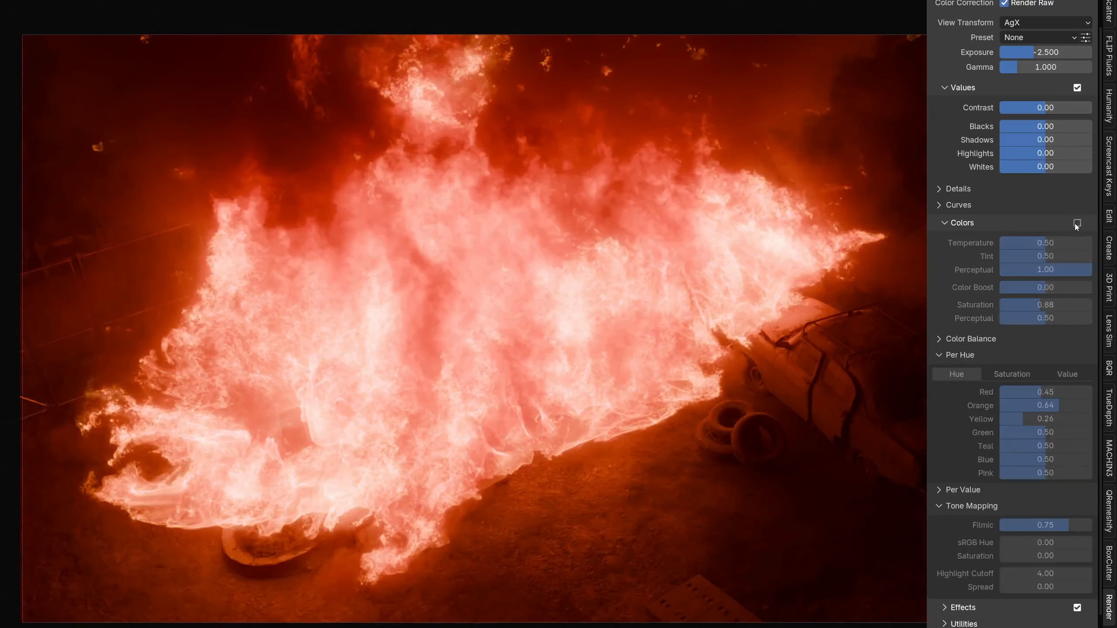
pyautogui.click(1076, 224)
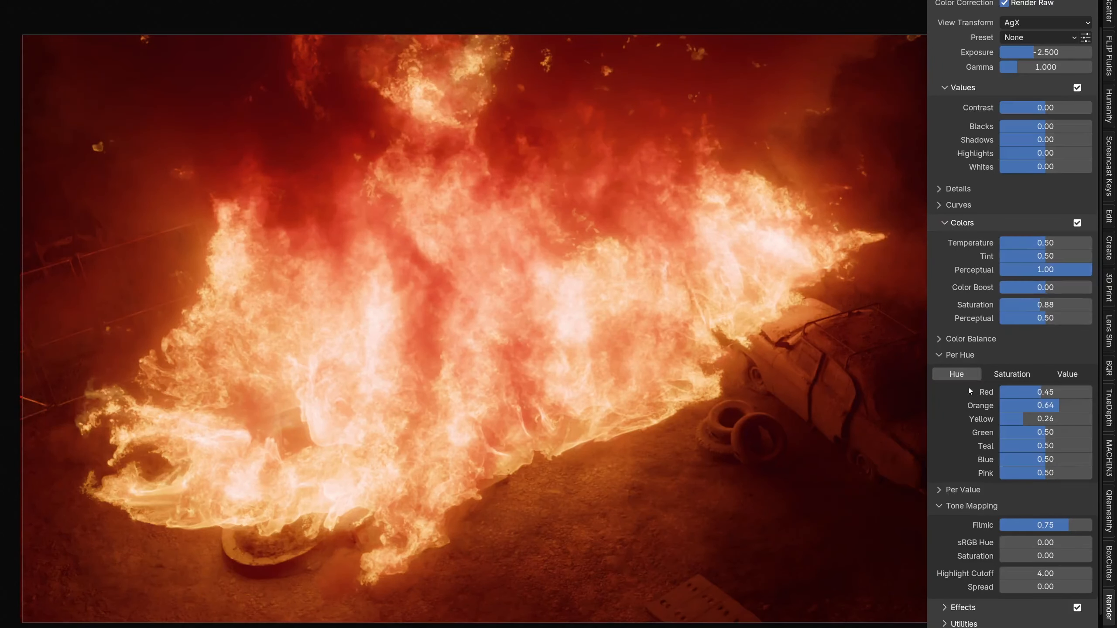
# Try a per-hue Red saturation of 1.00, restore it to 0.50, and set the Orange saturation to 0.84.
pyautogui.click(1013, 375)
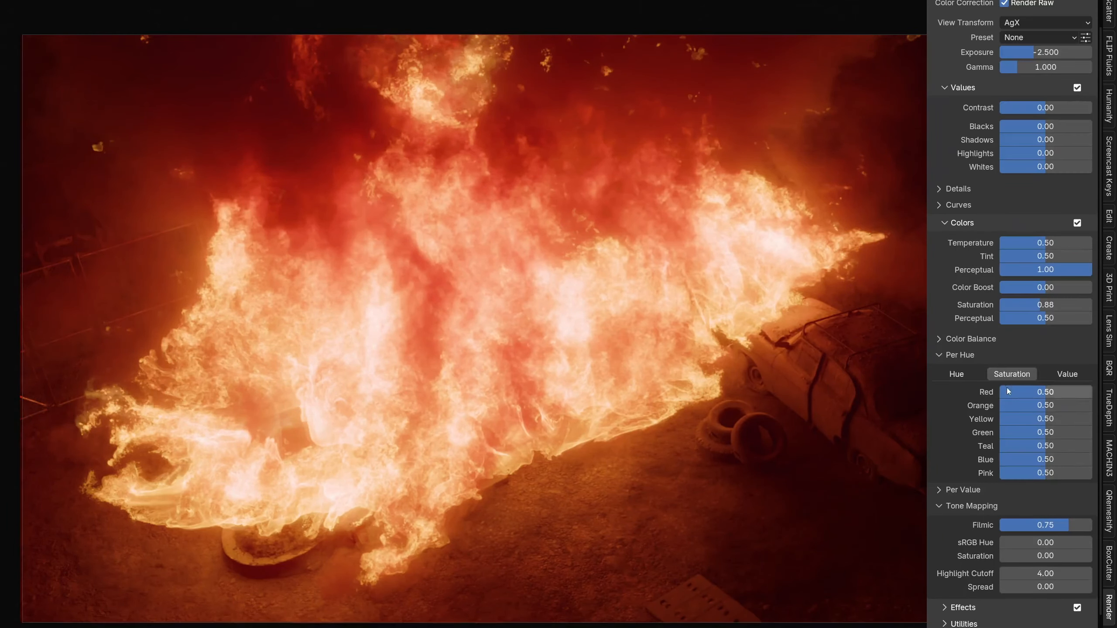
pyautogui.moveTo(1049, 392); pyautogui.dragTo(1071, 392)
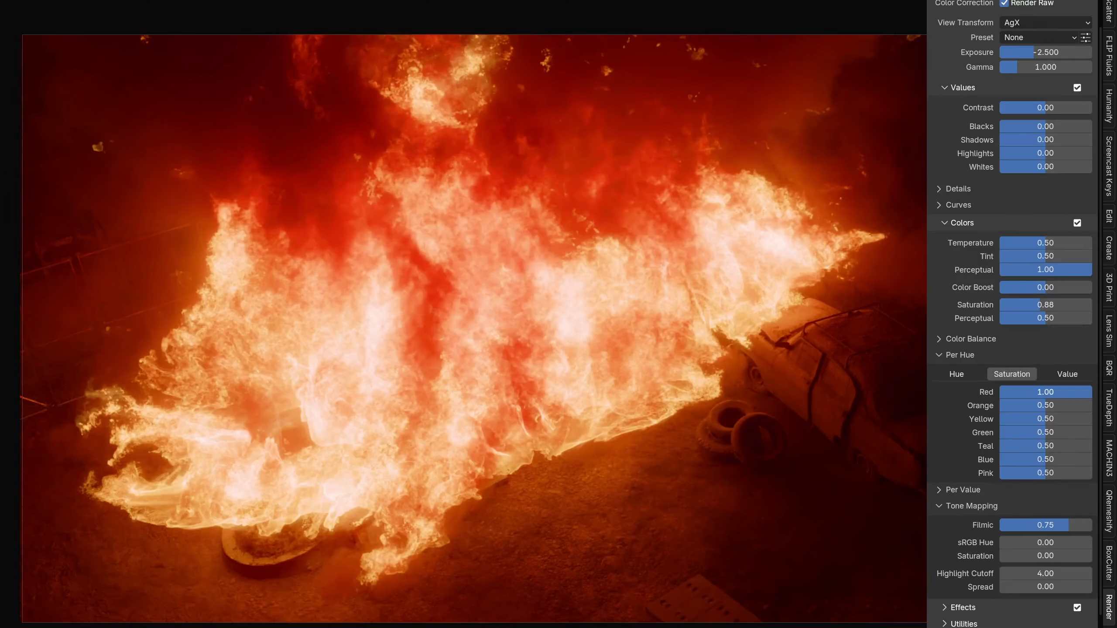
pyautogui.moveTo(1049, 392); pyautogui.dragTo(1092, 419)
pyautogui.press('Escape')
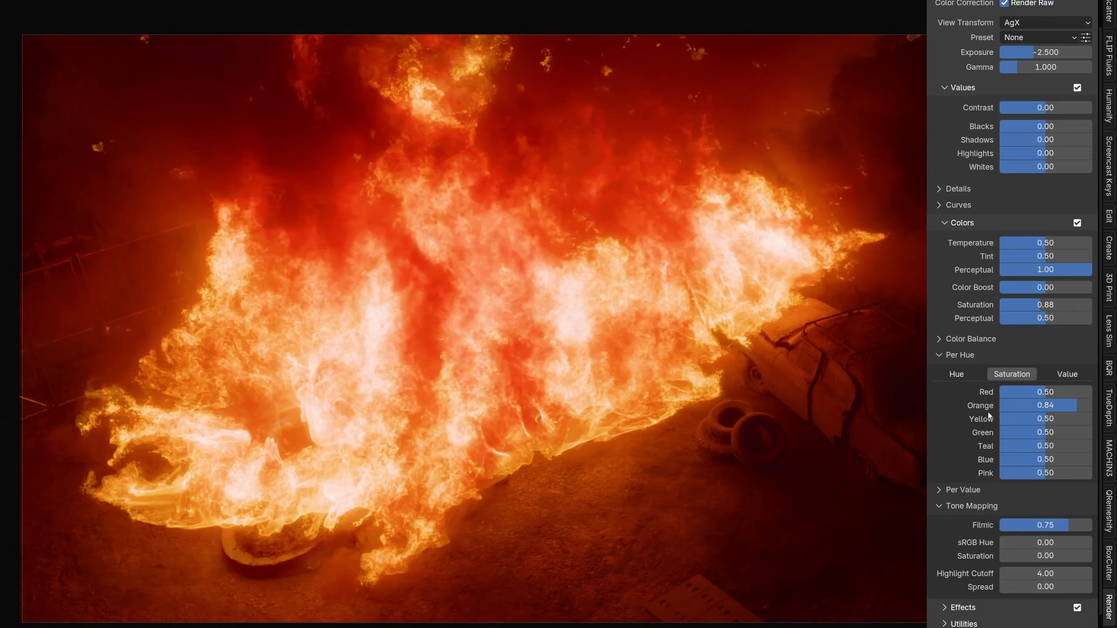
# Set the per-hue brightness Value to 0.40 for Red and 0.54 for Orange.
pyautogui.click(1067, 374)
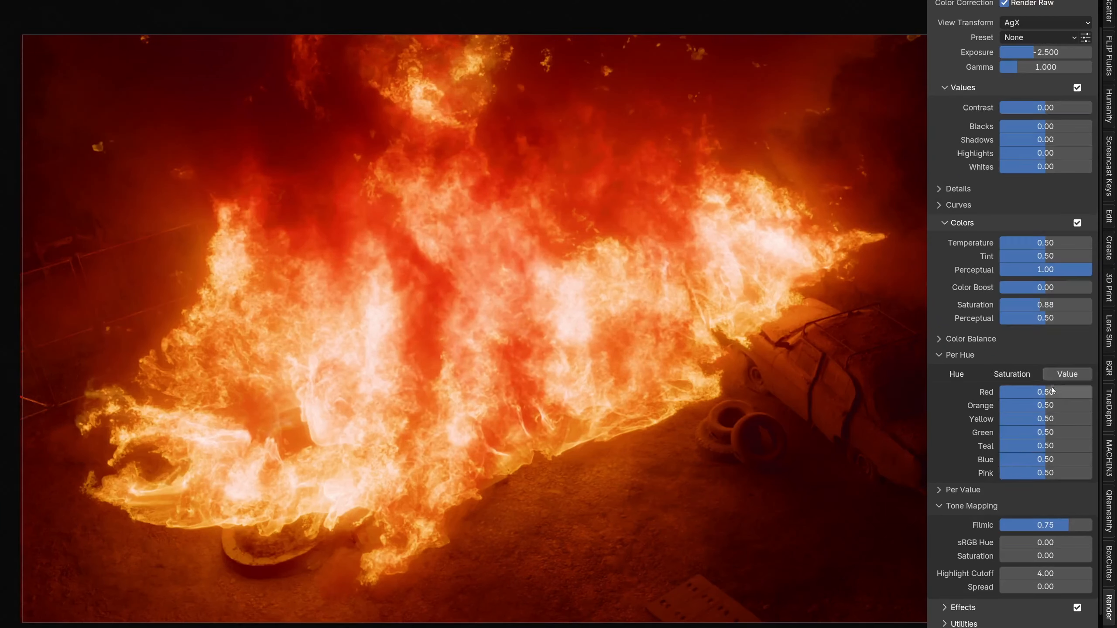
pyautogui.moveTo(1052, 390)
pyautogui.mouseDown()
pyautogui.moveTo(1000, 391)
pyautogui.moveTo(1036, 391)
pyautogui.moveTo(1045, 405)
pyautogui.moveTo(1011, 406)
pyautogui.moveTo(1056, 405)
pyautogui.mouseUp()
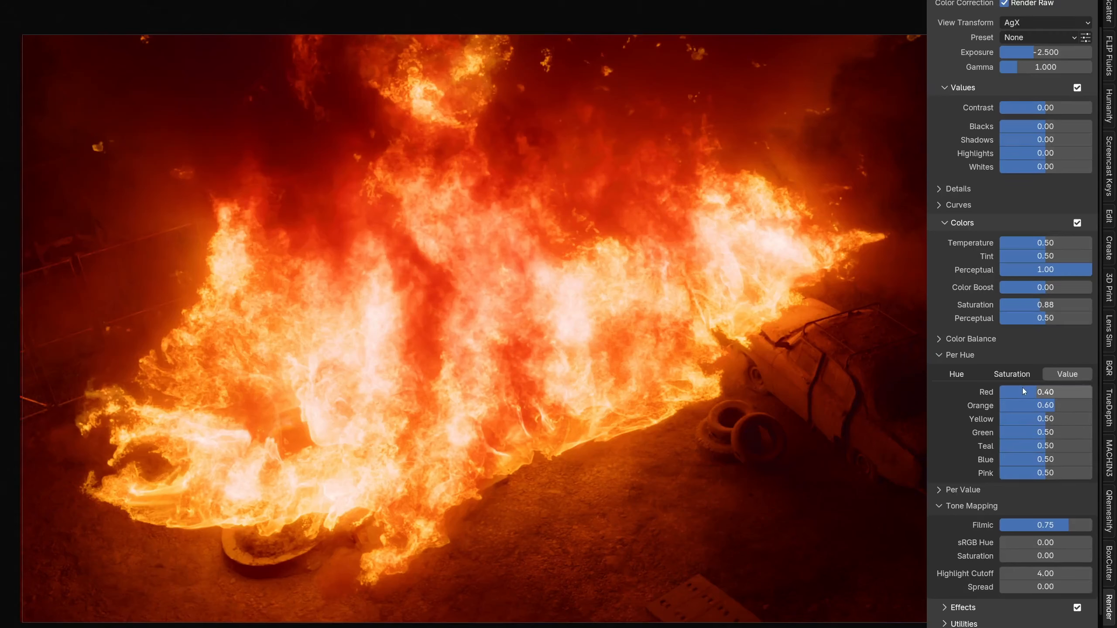
pyautogui.moveTo(1021, 405); pyautogui.dragTo(1010, 405)
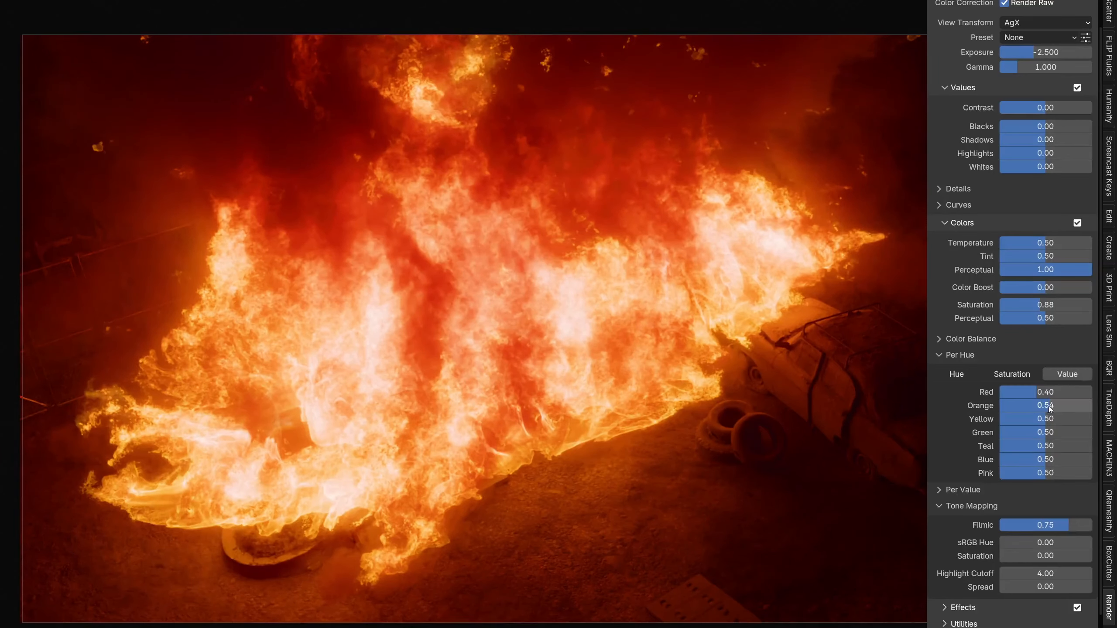
# Lower the fire image's exposure to -3.000.
pyautogui.scroll(2, 1023, 220)
pyautogui.moveTo(1038, 80); pyautogui.dragTo(1024, 80)
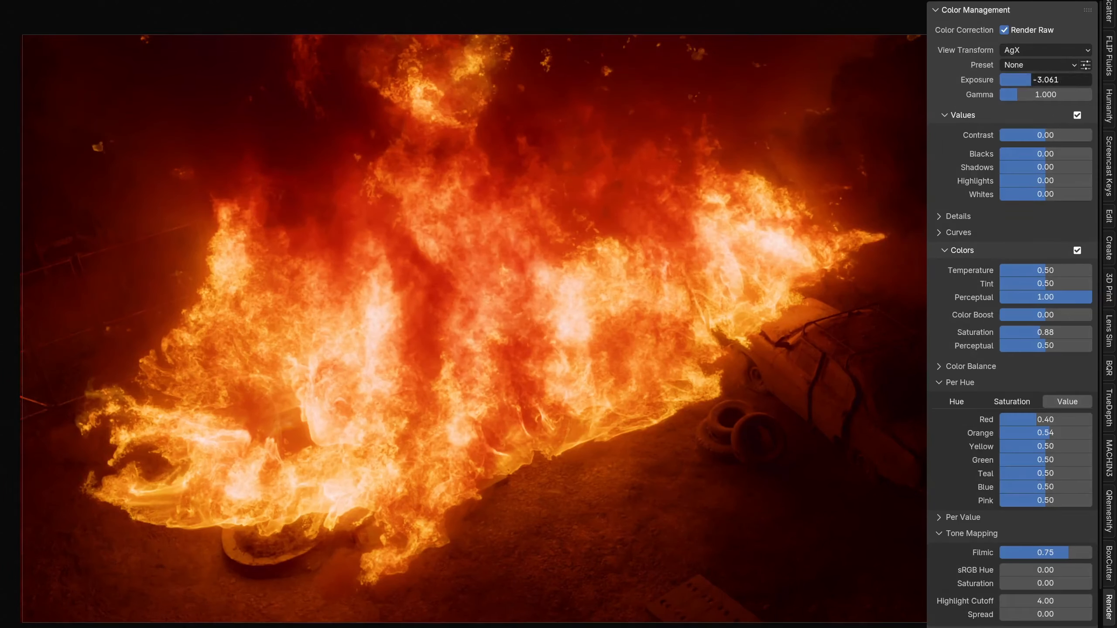
pyautogui.click(1015, 80)
pyautogui.press('Return')
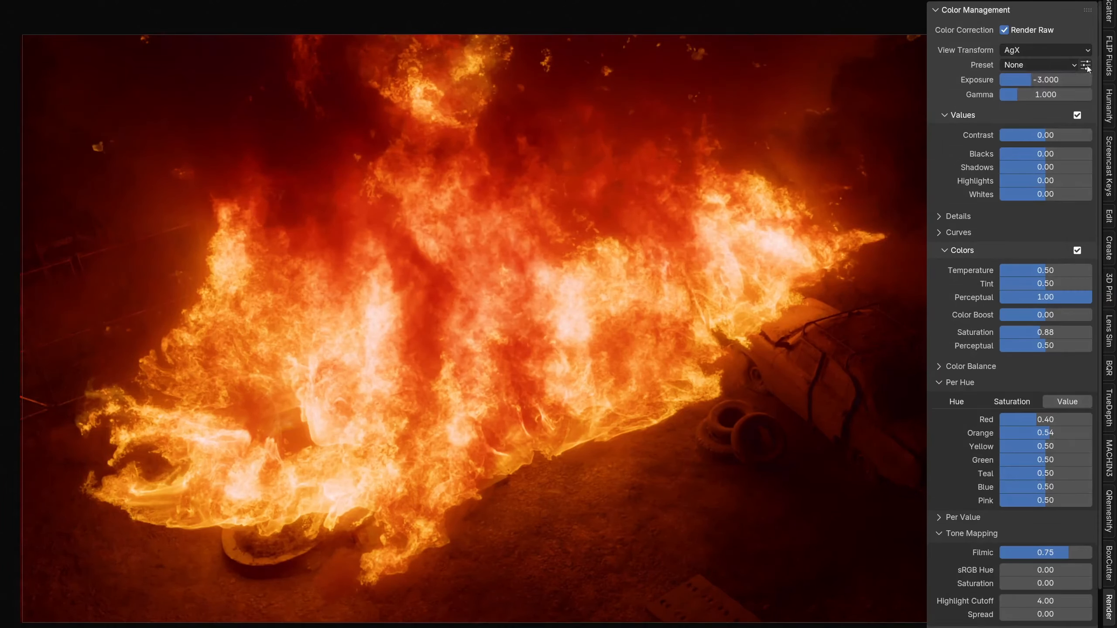
pyautogui.click(1069, 65)
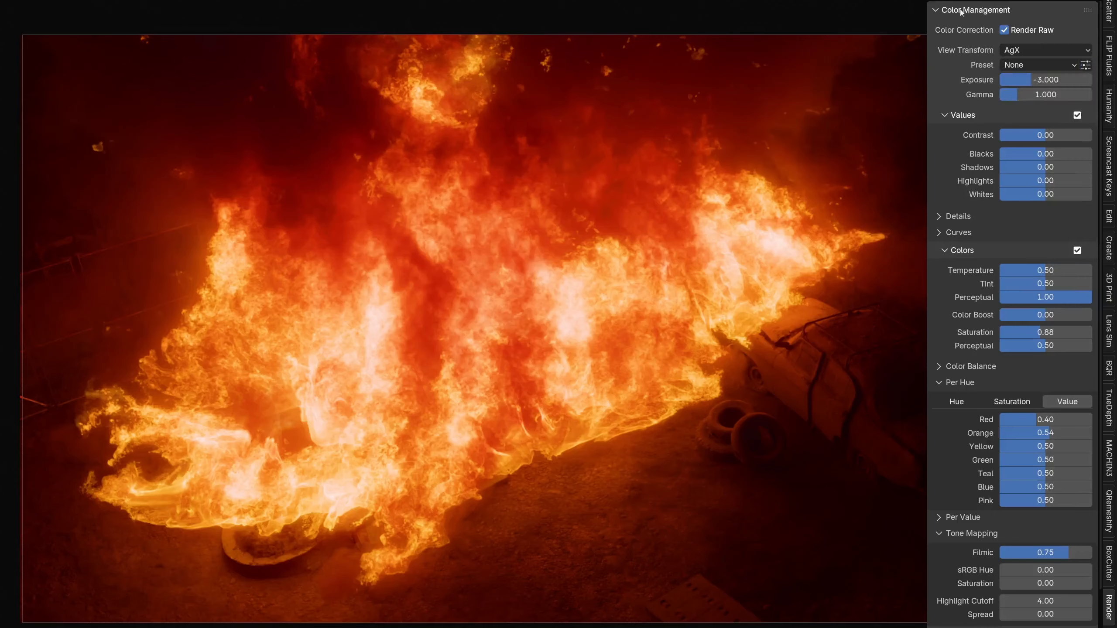
# Turn off Render Raw and set the default AgX color management's exposure to -3.000.
pyautogui.click(1004, 31)
pyautogui.click(1004, 31)
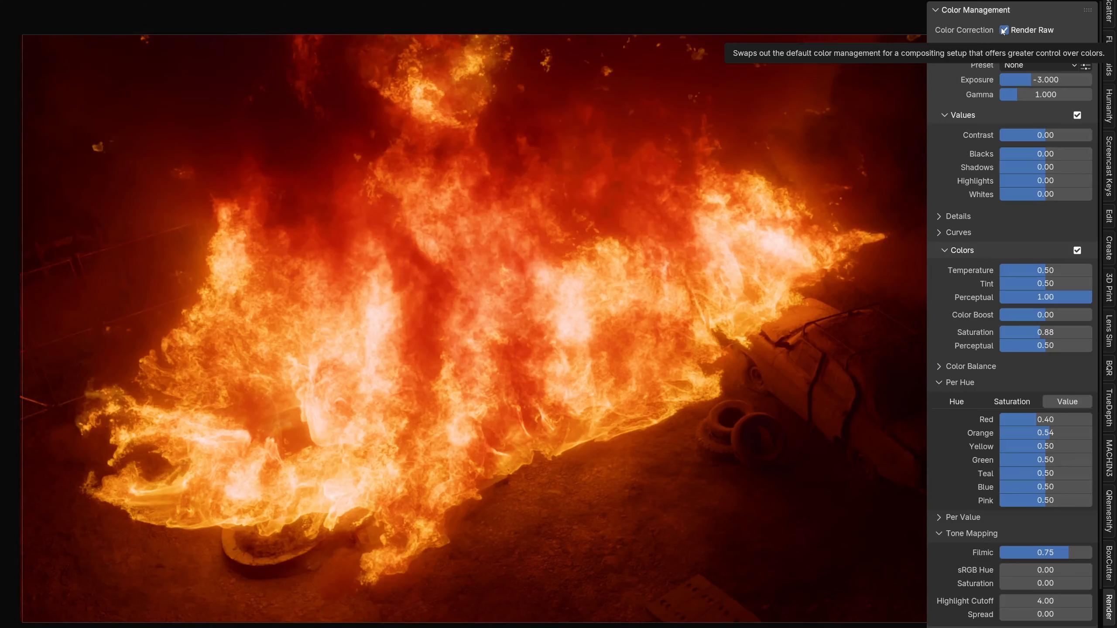
pyautogui.click(1003, 30)
pyautogui.write('-3')
pyautogui.press('Return')
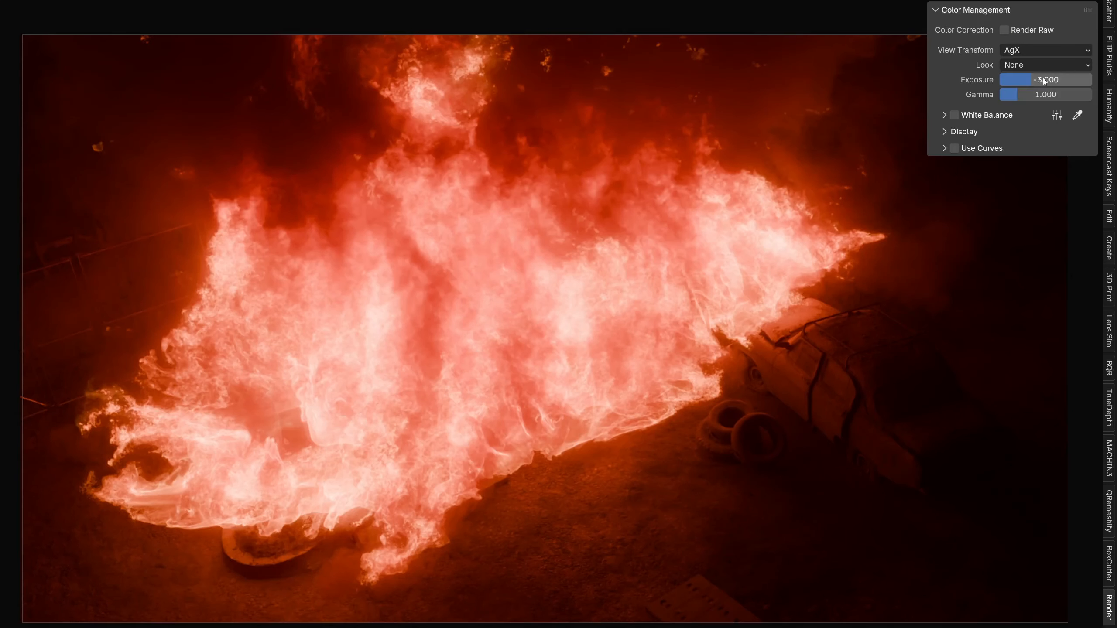
# Compare the Render Raw grade with the default AgX result on the fire, leaving Render Raw enabled.
pyautogui.click(1005, 31)
pyautogui.click(1005, 32)
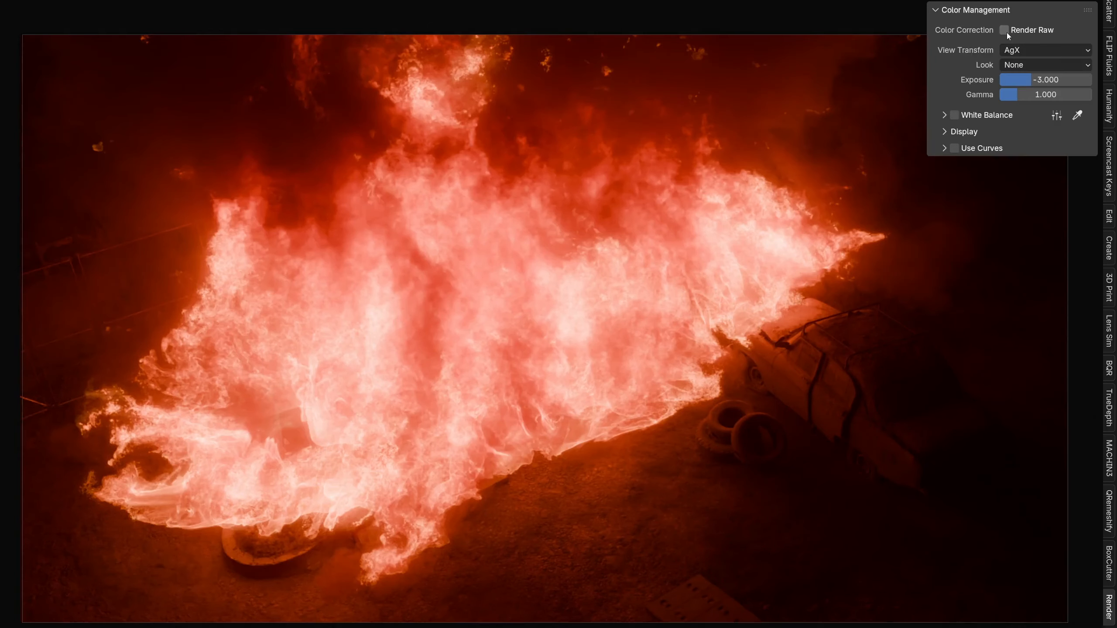
pyautogui.click(1005, 30)
pyautogui.click(1005, 30)
pyautogui.click(1004, 30)
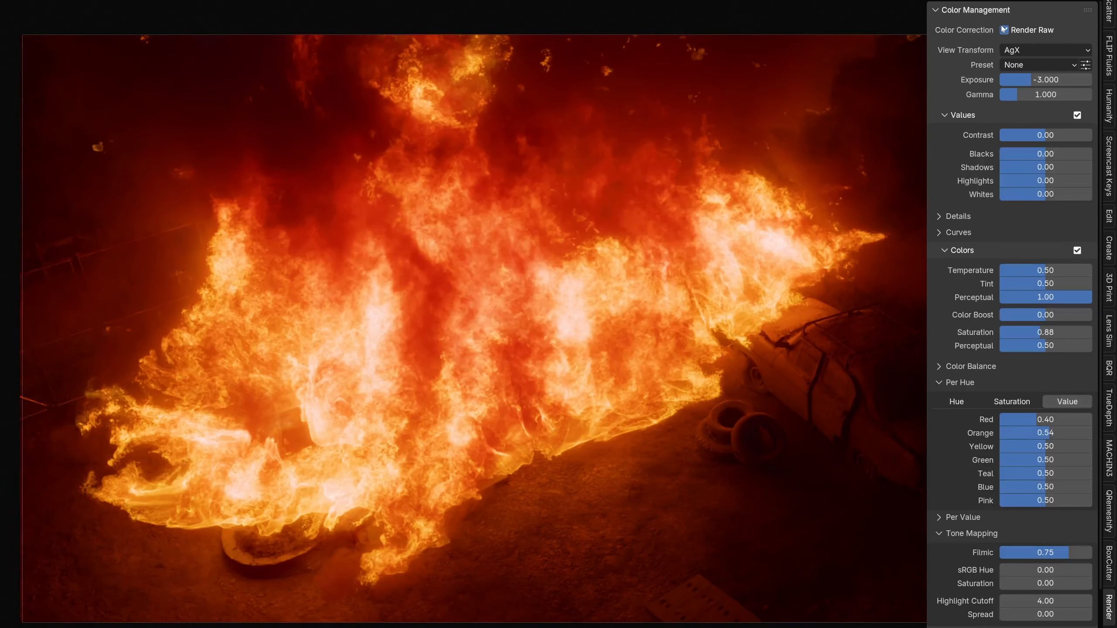
pyautogui.click(1004, 30)
pyautogui.click(1005, 30)
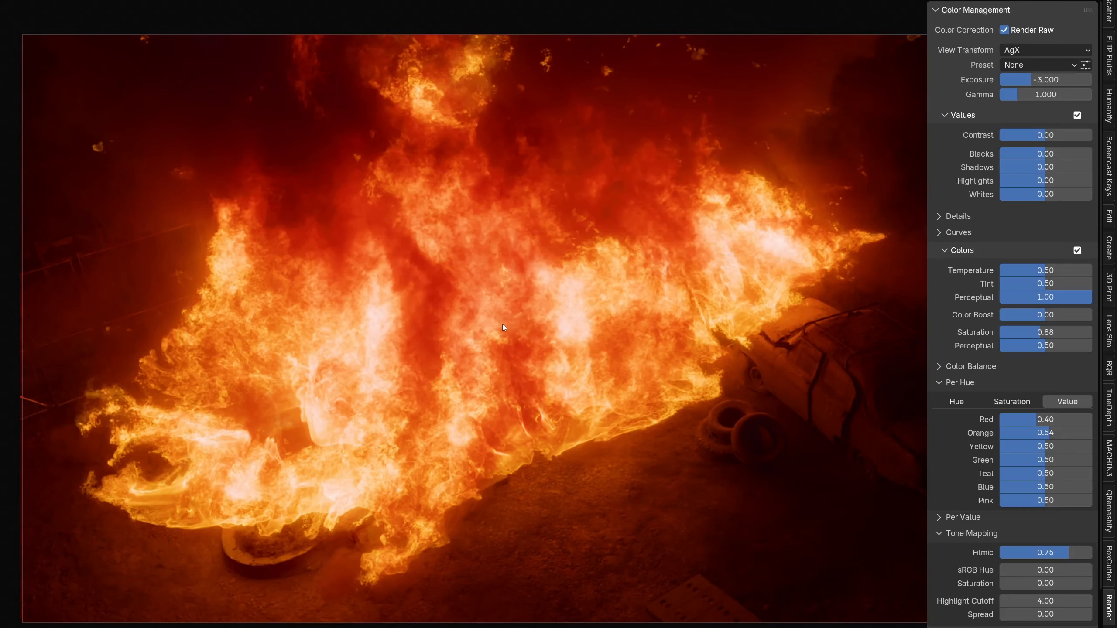